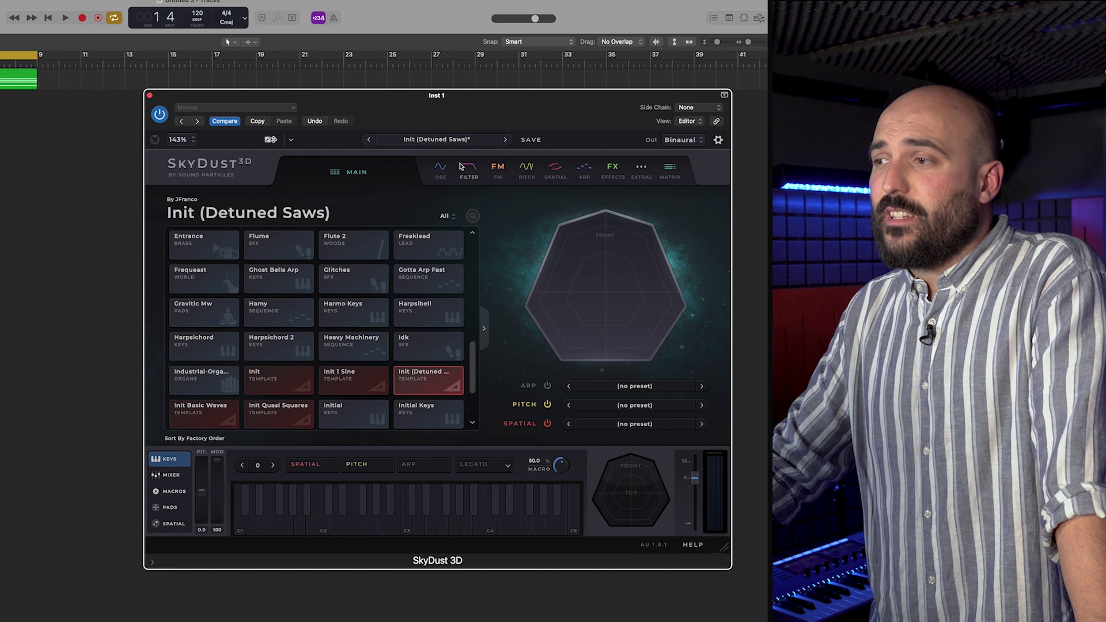
Show the Macros panel and filter view, then lower Macro A to 42.5%.
left_click(440, 169)
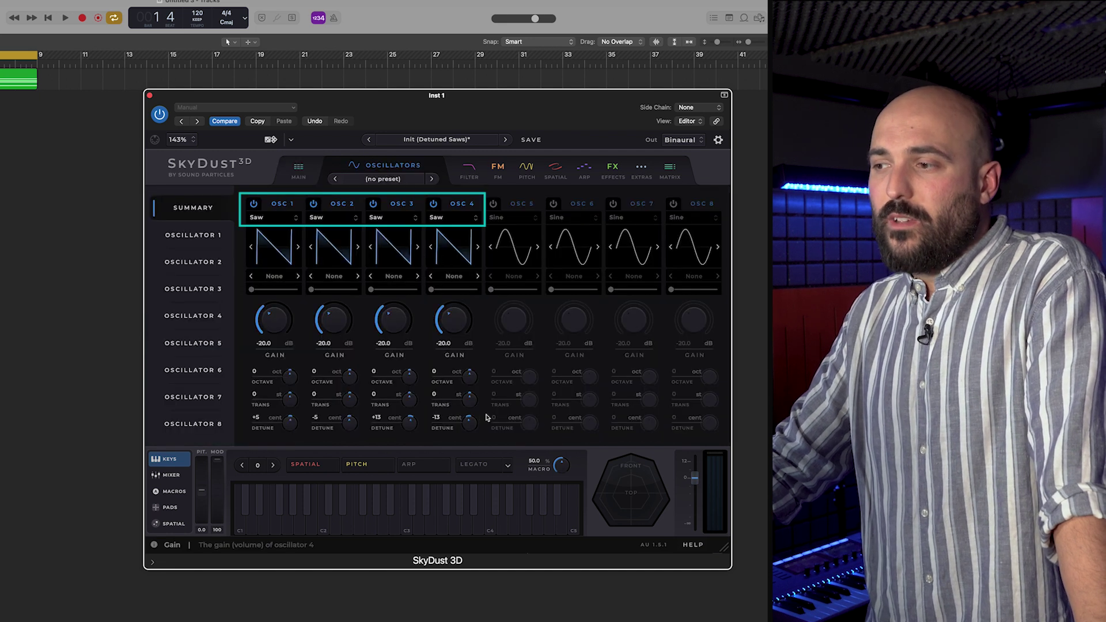
left_click(167, 495)
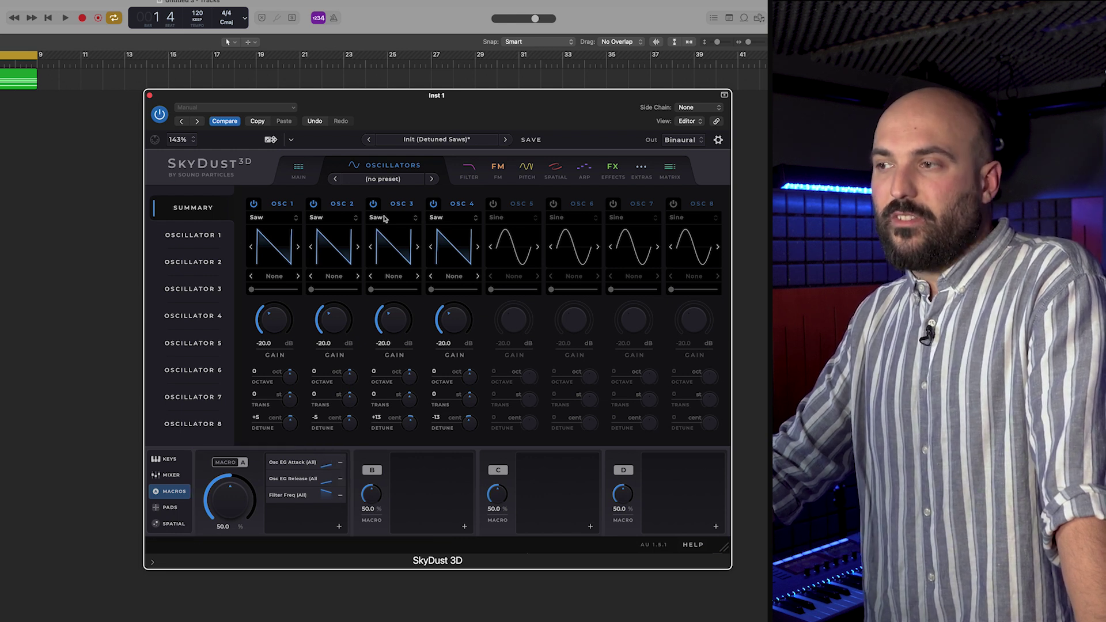
left_click(471, 171)
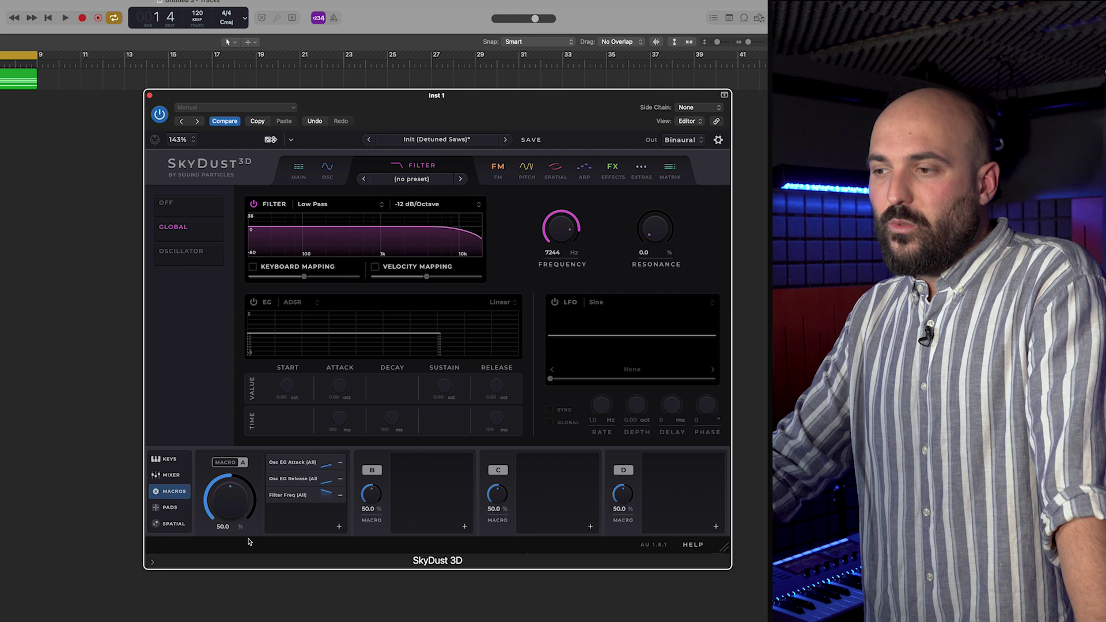
mouse_move(228, 497)
left_mouse_down()
mouse_move(225, 514)
mouse_move(243, 478)
left_mouse_up()
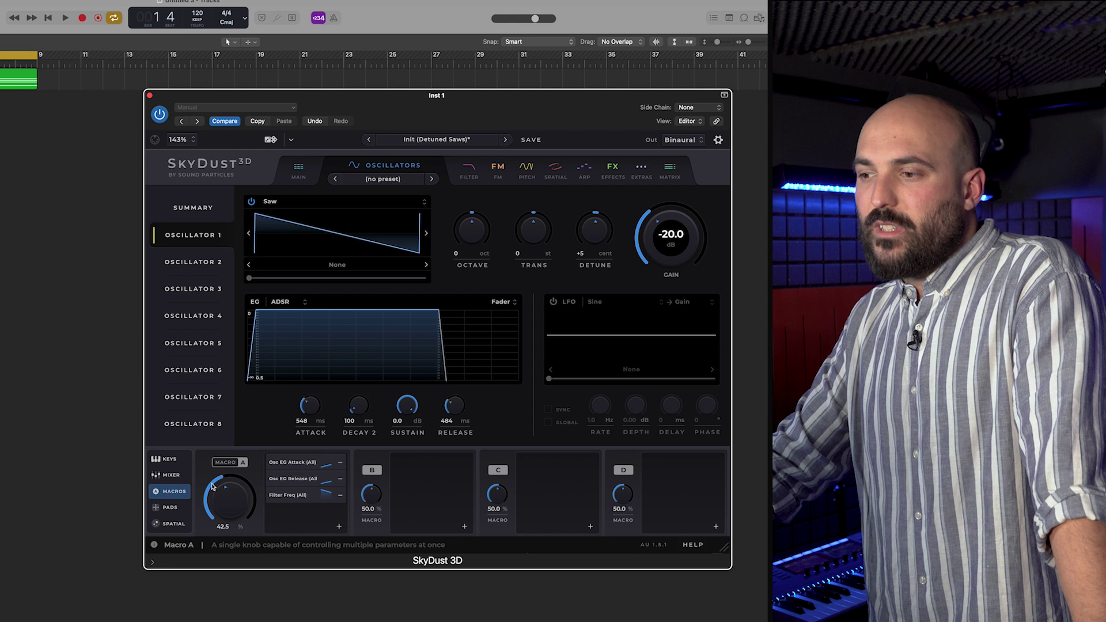
Sweep Macro A up and down, ending at 0.0% so Osc 1's attack and release read 0 ms.
mouse_move(213, 487)
left_mouse_down()
mouse_move(237, 478)
mouse_move(225, 520)
left_mouse_up()
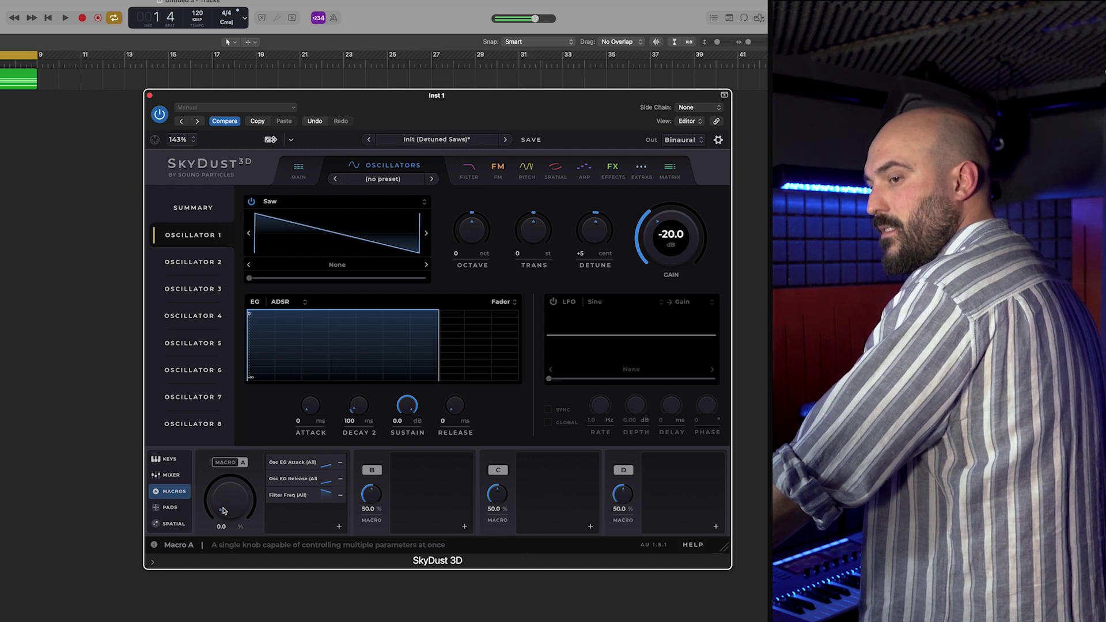
mouse_move(223, 511)
left_mouse_down()
mouse_move(254, 472)
mouse_move(239, 489)
left_mouse_up()
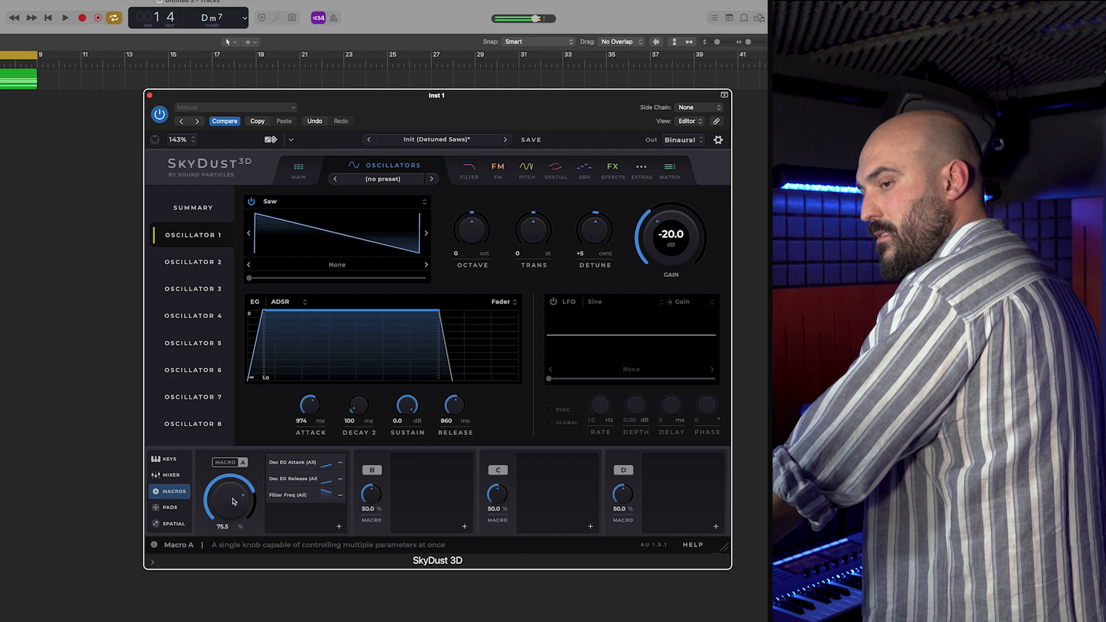
left_click_drag(234, 502, 210, 555)
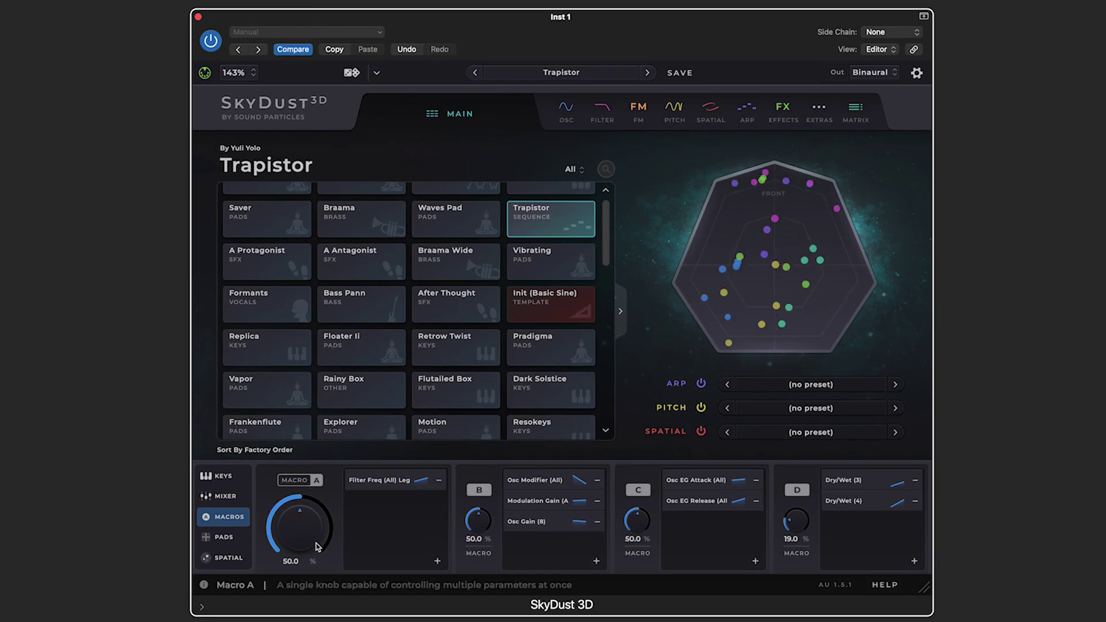
Raise Trapistor's Macro A to 100% and lower Macro B to 5%.
mouse_move(314, 546)
left_mouse_down()
mouse_move(319, 512)
mouse_move(308, 572)
left_mouse_up()
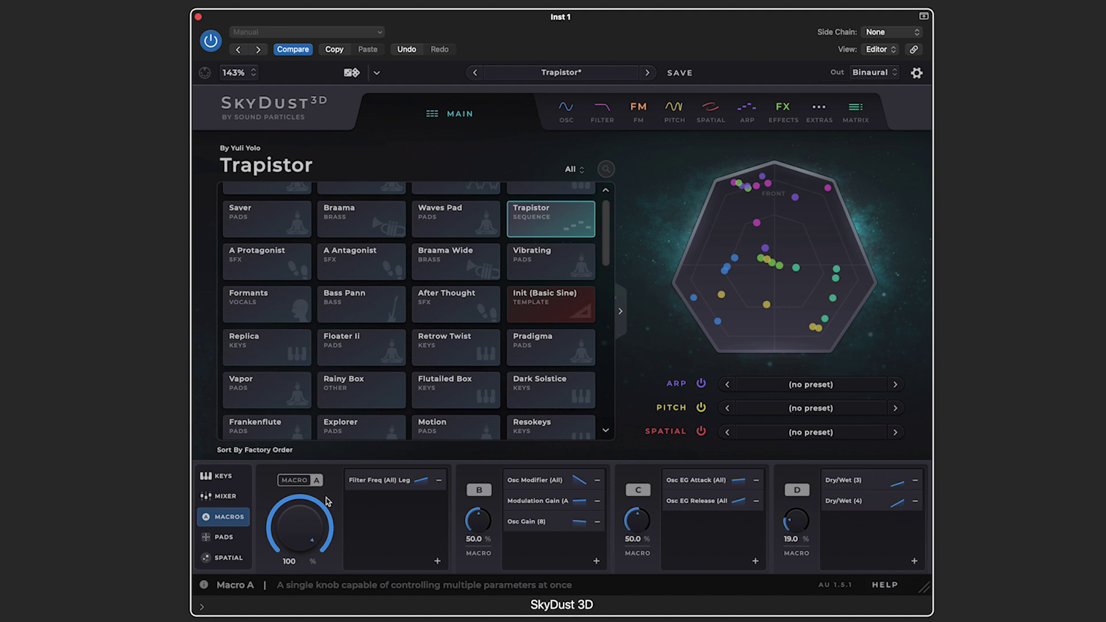
left_click_drag(476, 508, 478, 521)
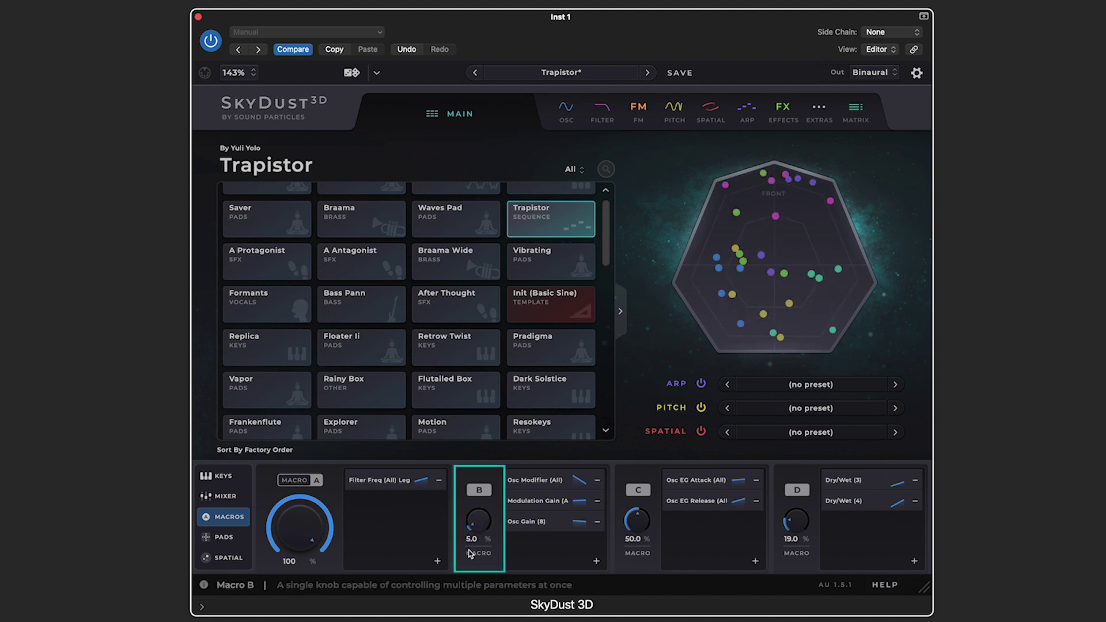
Bring Macro B back up to 59.5%, then sweep Trapistor's Macros C and D to hear them.
left_click_drag(470, 561, 483, 540)
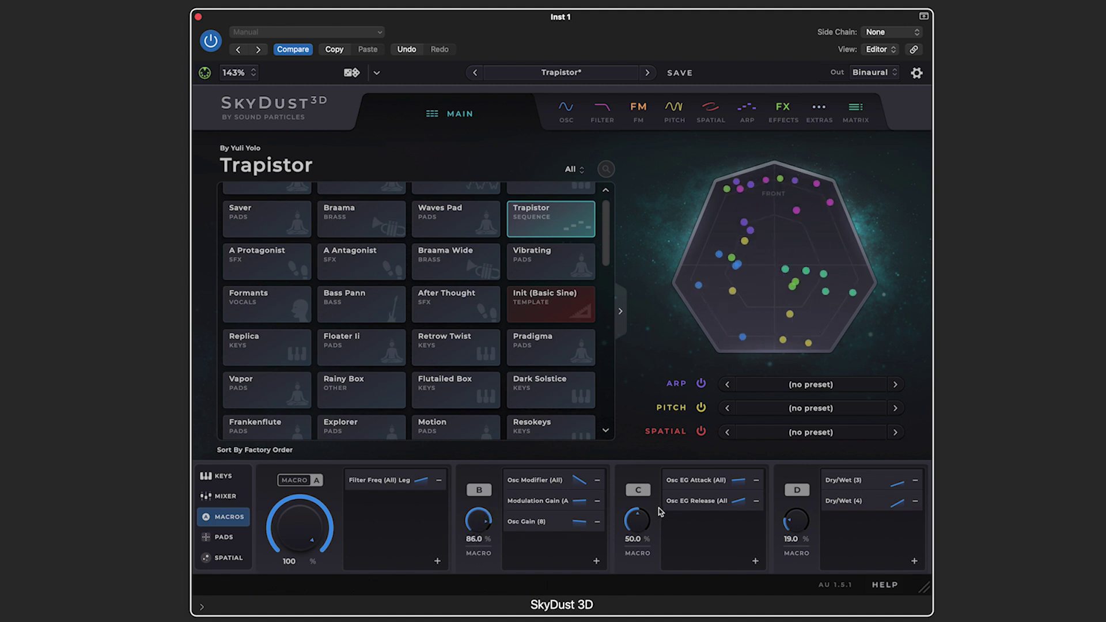
left_click(646, 521)
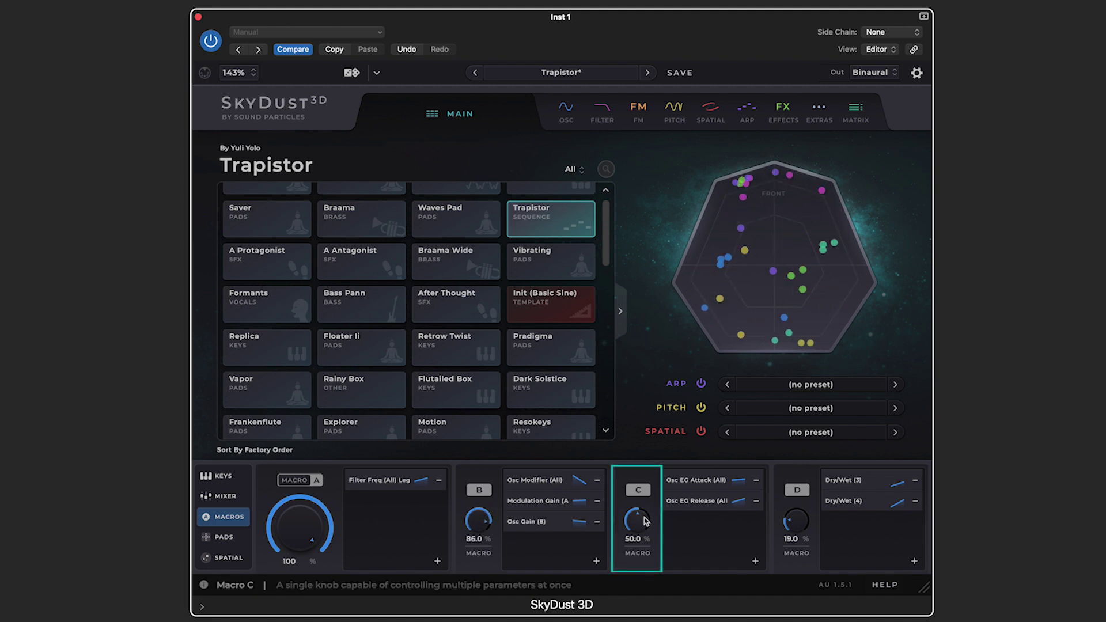
left_click_drag(638, 539, 634, 550)
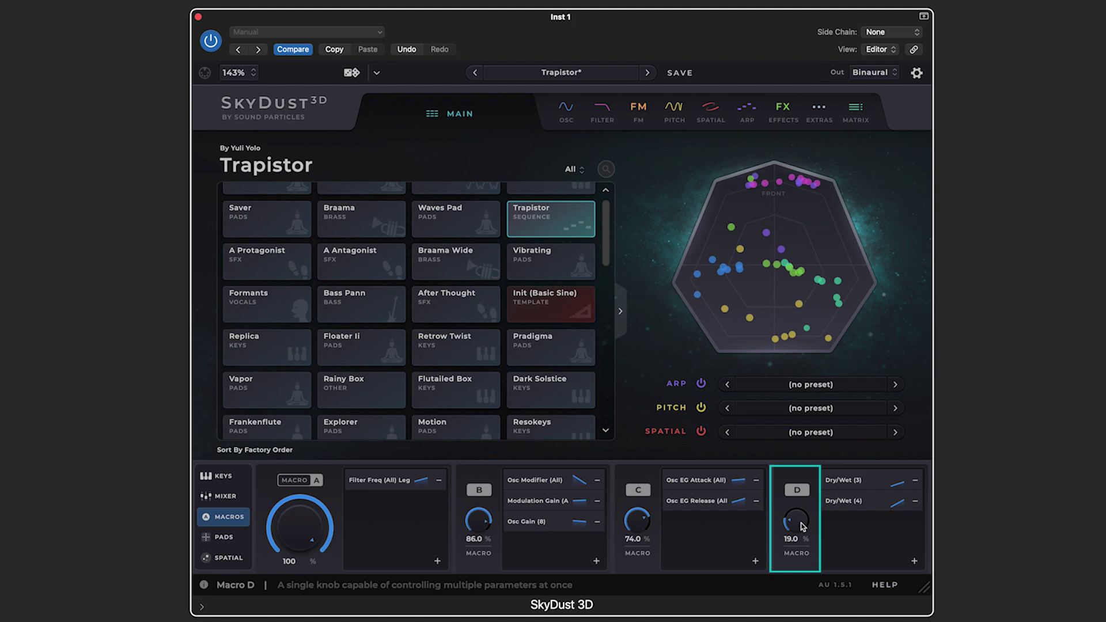
left_click_drag(805, 512, 813, 479)
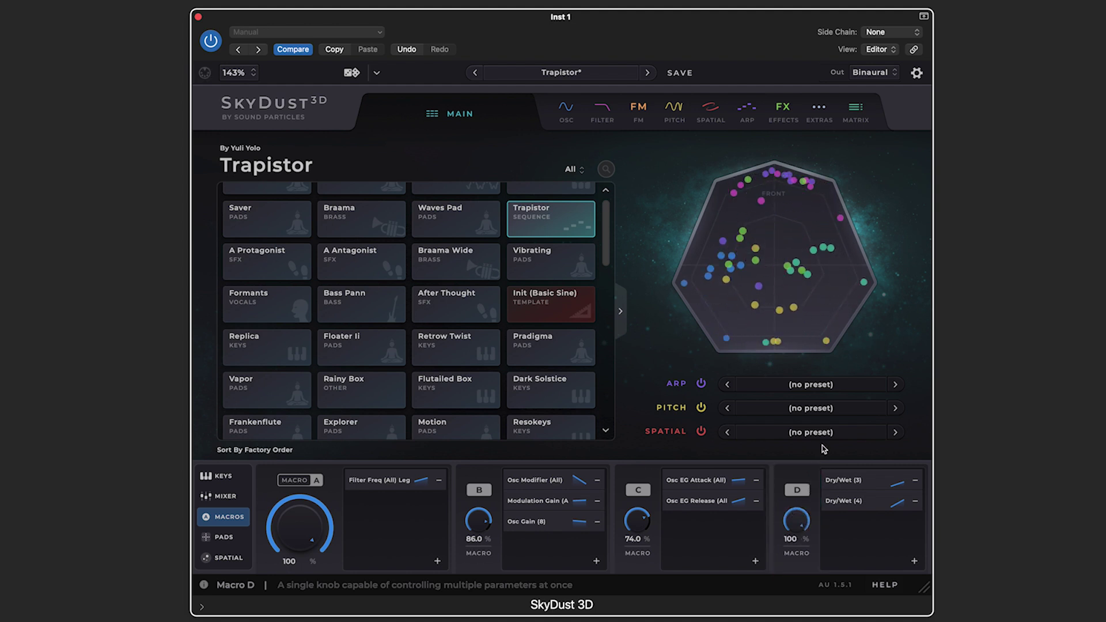
left_click_drag(822, 453, 811, 554)
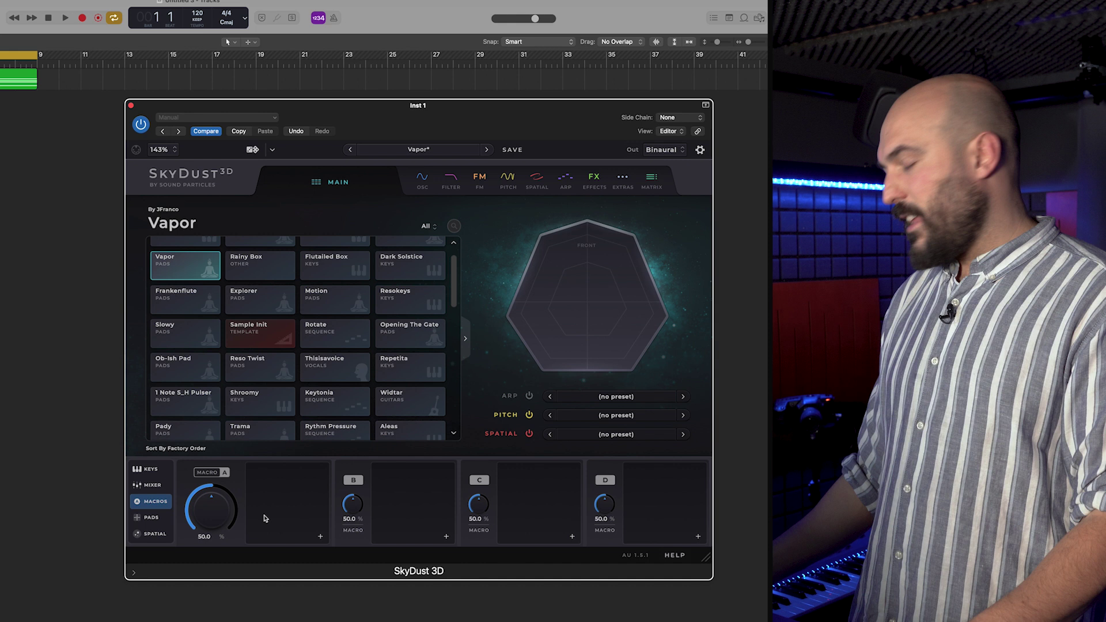
Enable MIDI Learn on Macros B, C and D so hardware controller knobs drive them.
right_click(352, 503)
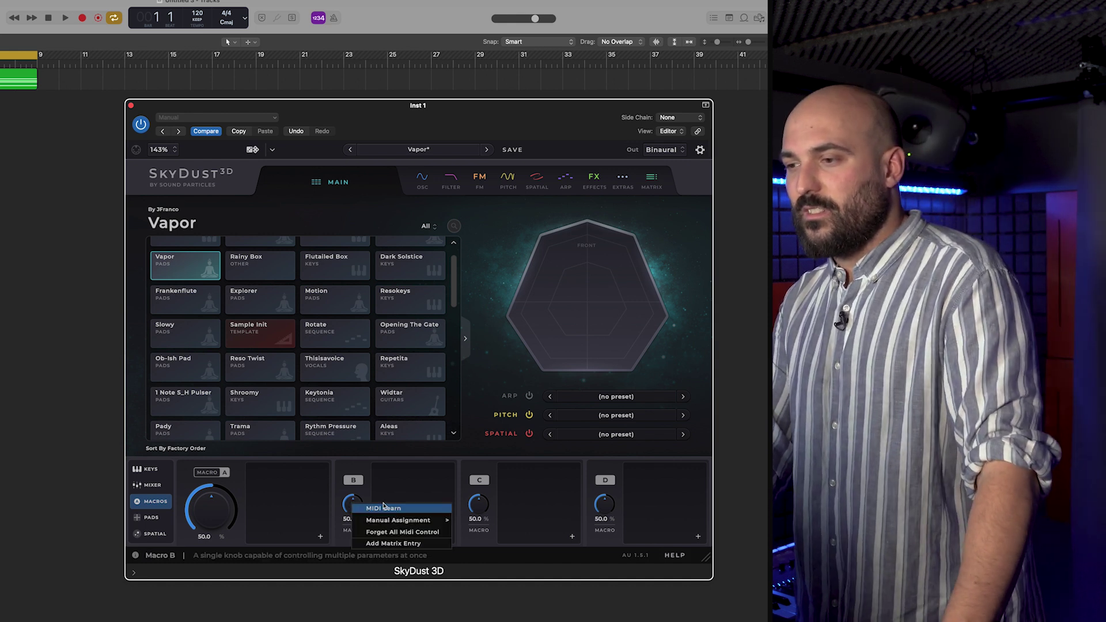
left_click(381, 508)
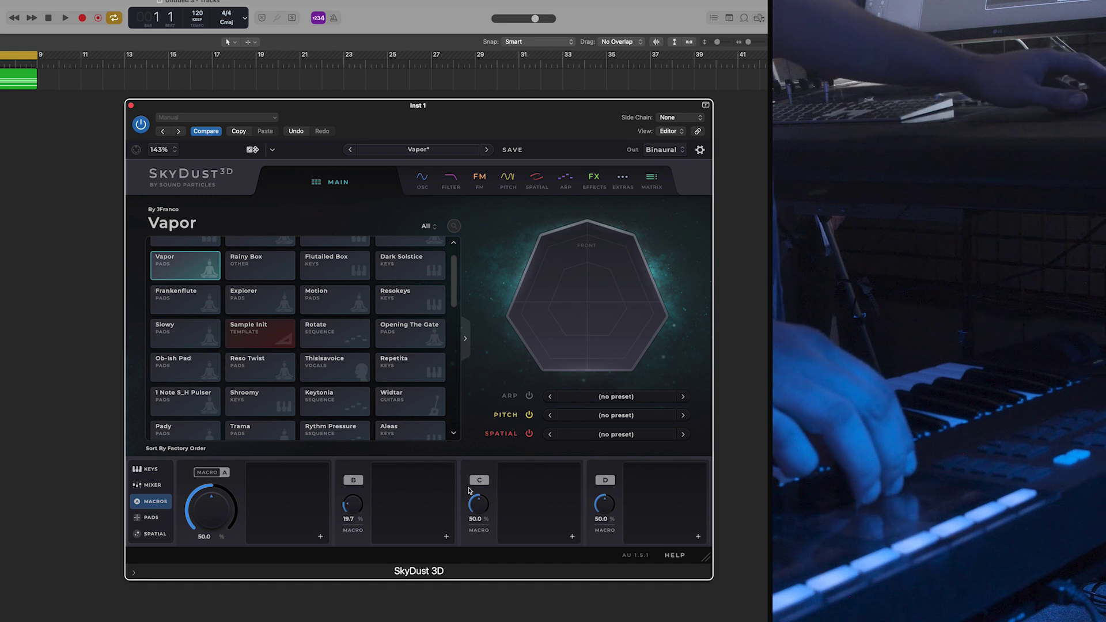
right_click(477, 501)
left_click(489, 505)
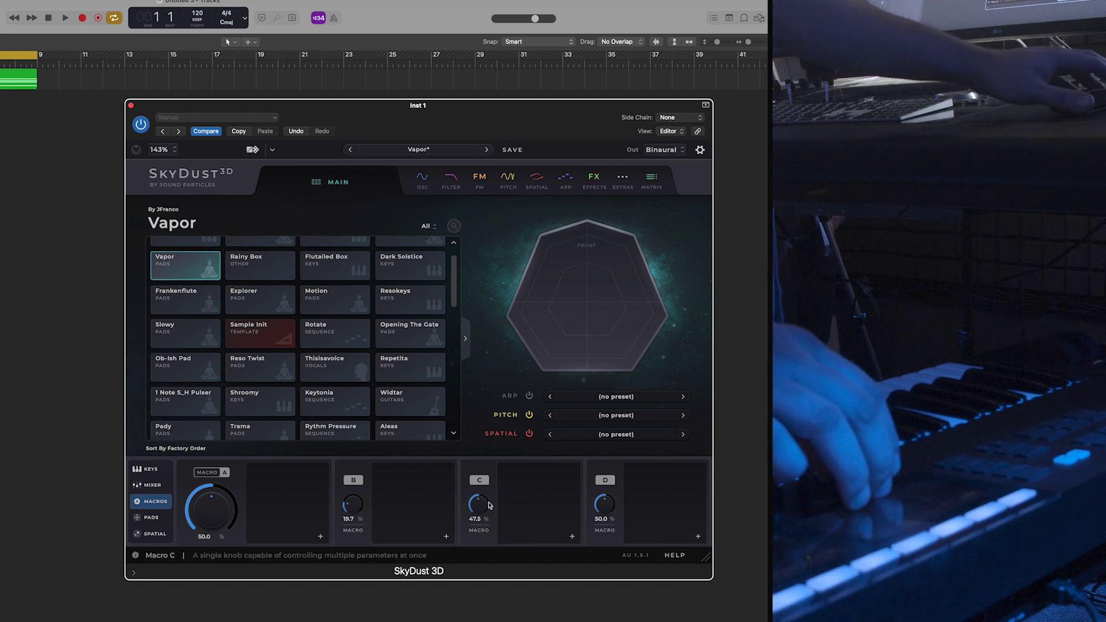
right_click(615, 503)
left_click(616, 507)
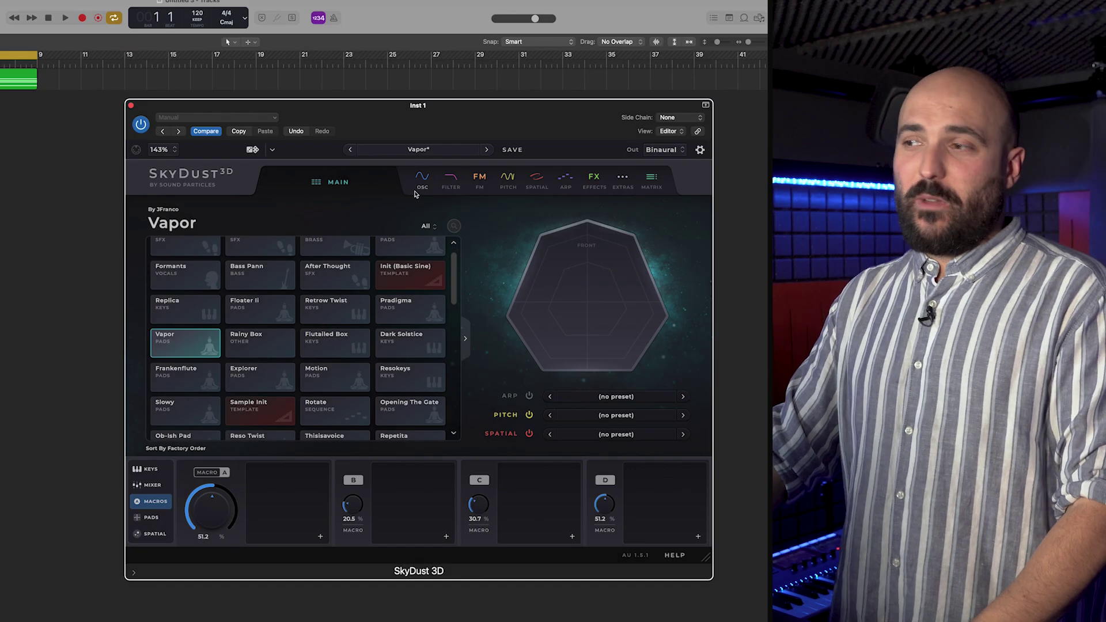
Check the oscillator and filter views, then assign Osc 1's filter frequency to Macro A.
left_click(423, 181)
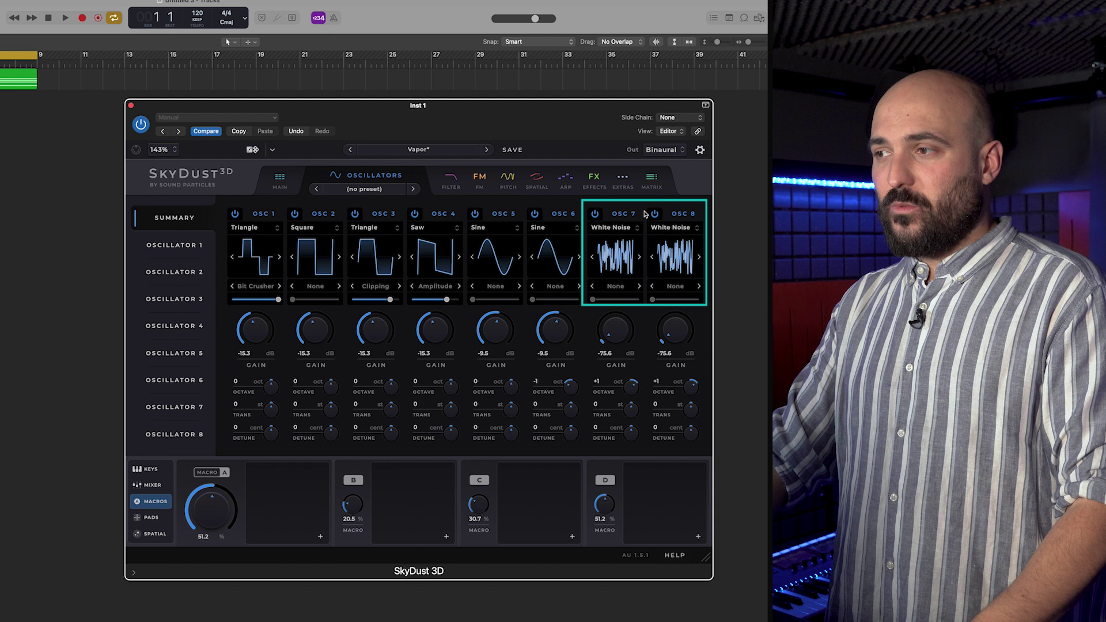
left_click(458, 182)
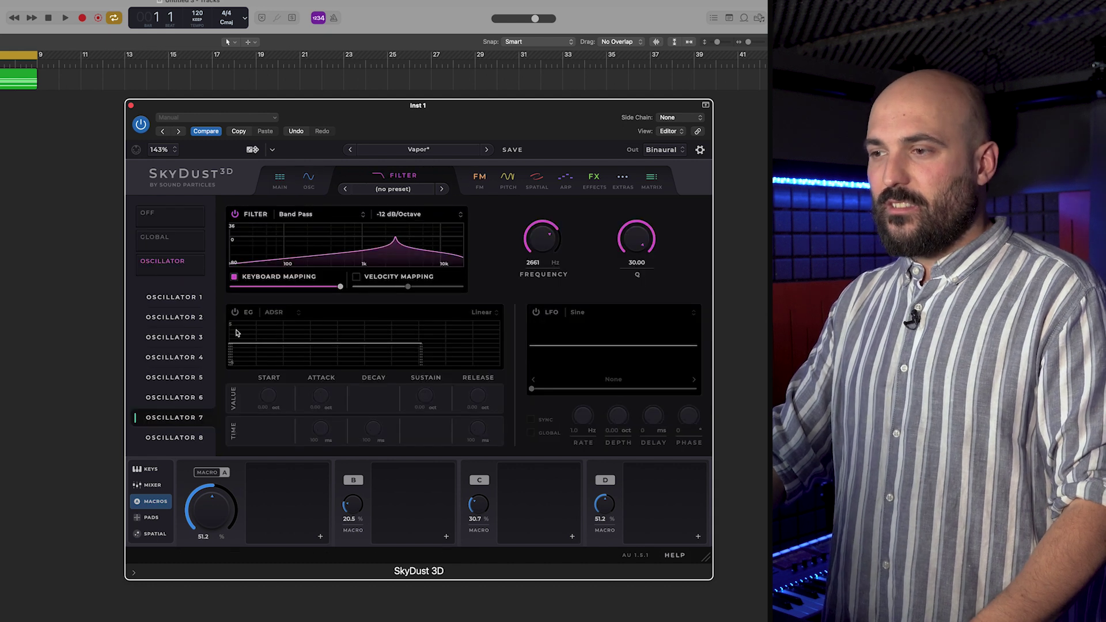
left_click(309, 178)
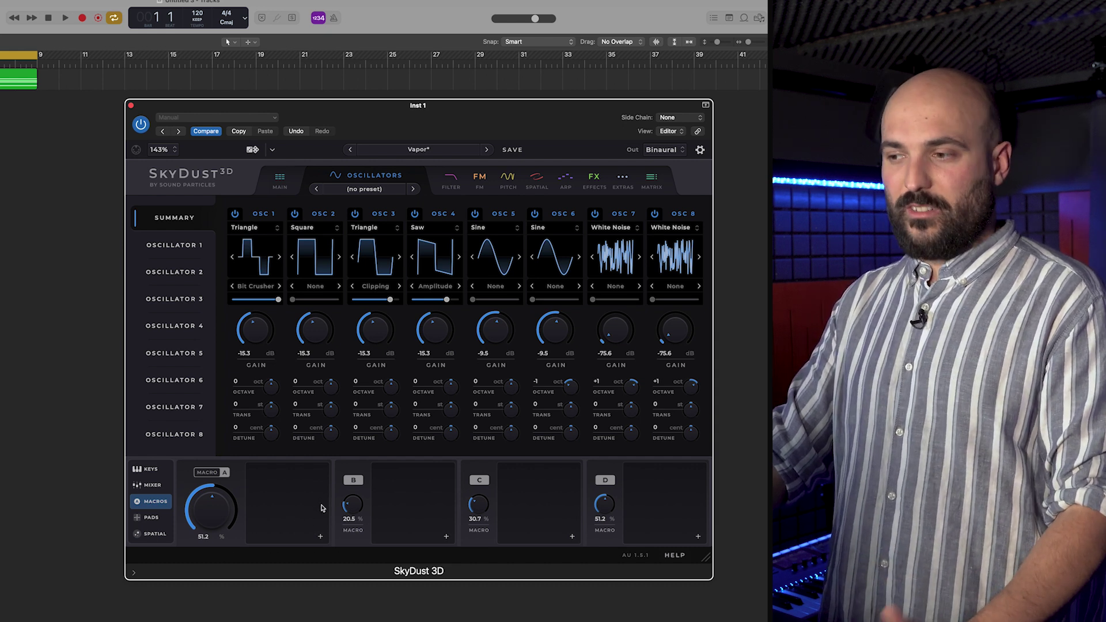
left_click(321, 537)
mouse_move(348, 433)
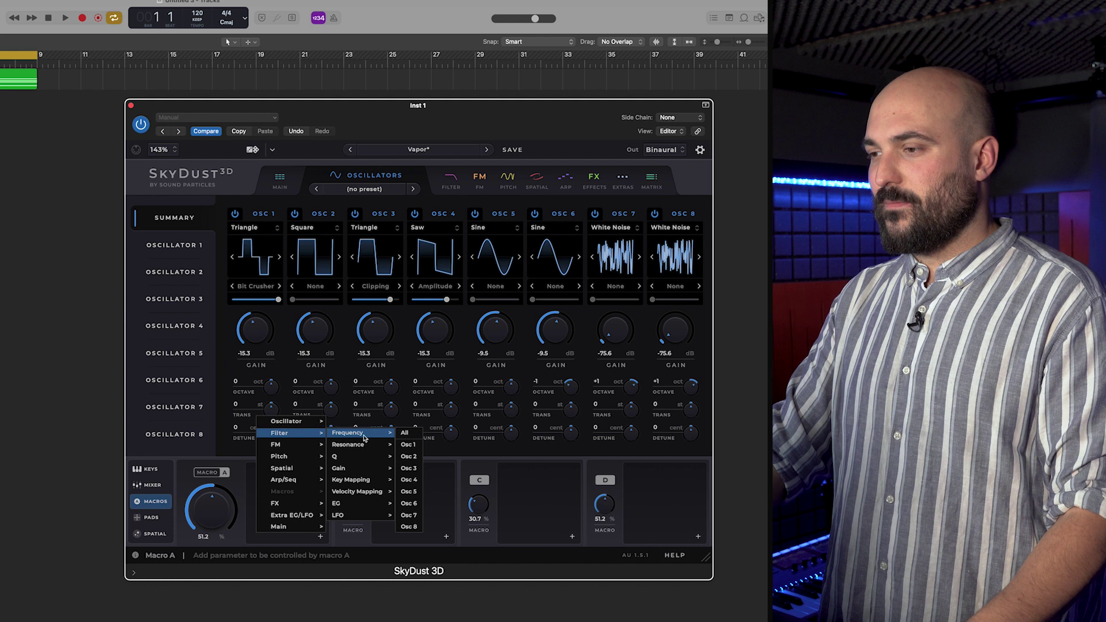
left_click(413, 446)
Assign the filter frequency of oscillators 2 through 5 to Macro A as well.
left_click(320, 537)
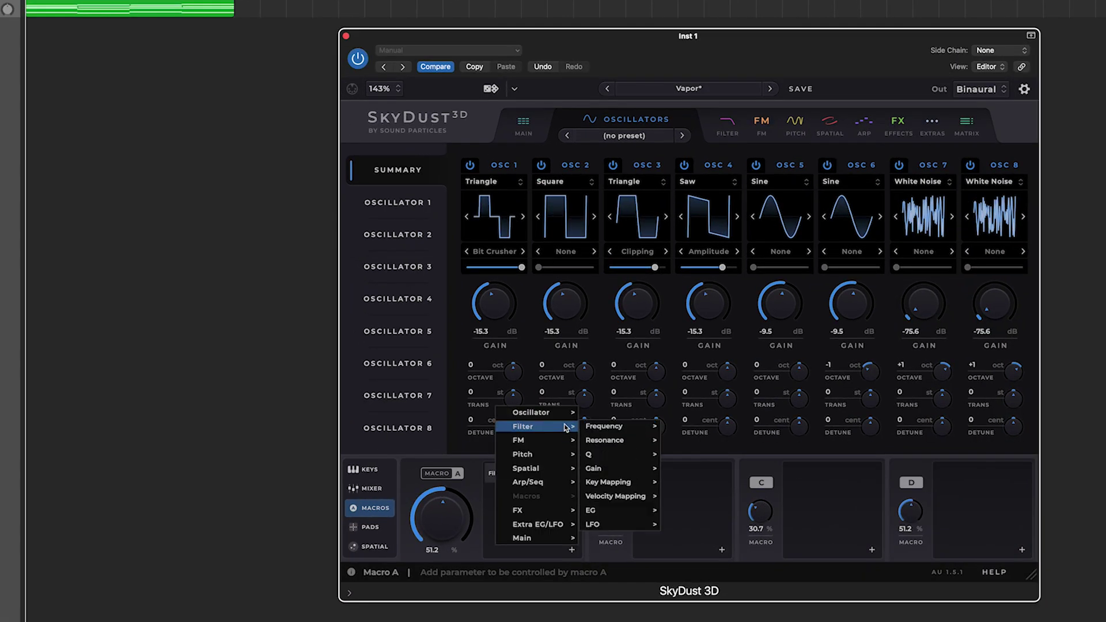
left_click(682, 454)
left_click(571, 550)
left_click(677, 468)
left_click(572, 549)
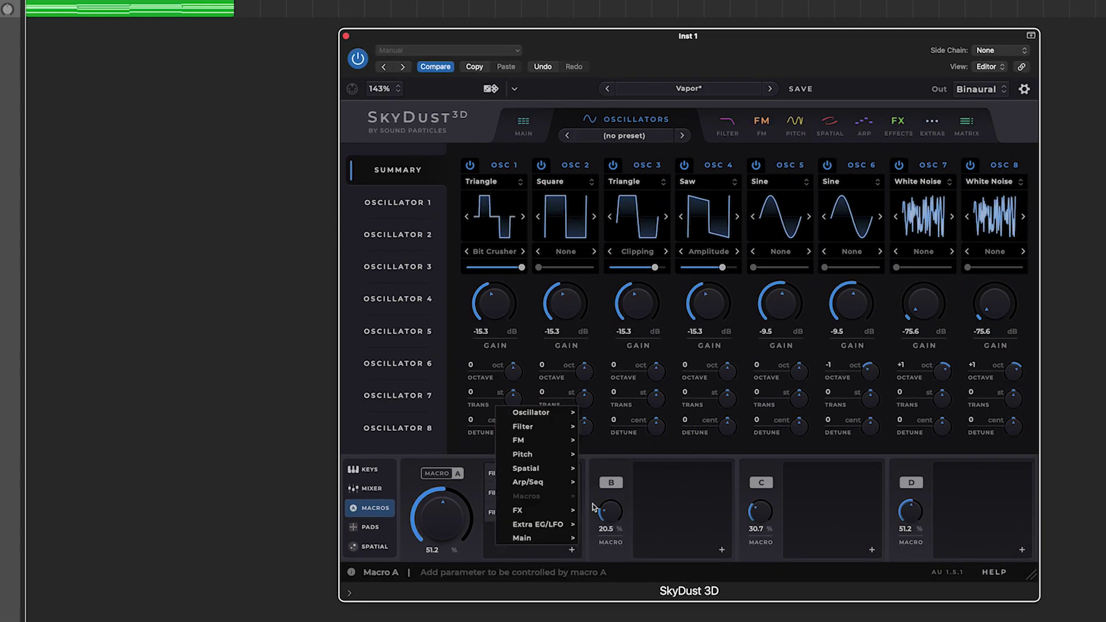
left_click(677, 482)
left_click(572, 550)
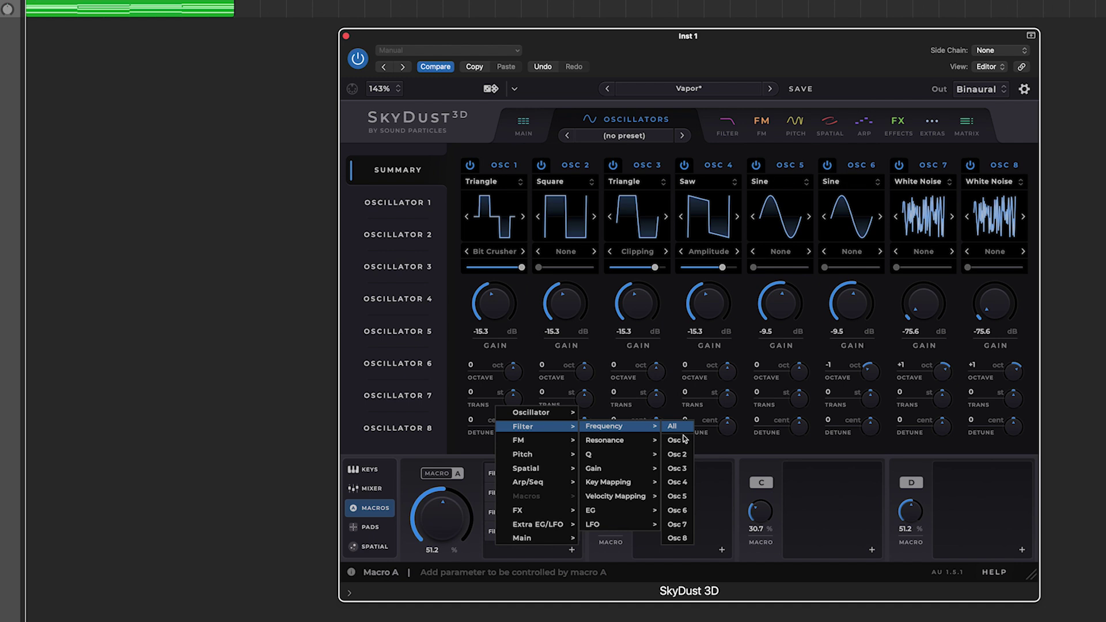
left_click(677, 496)
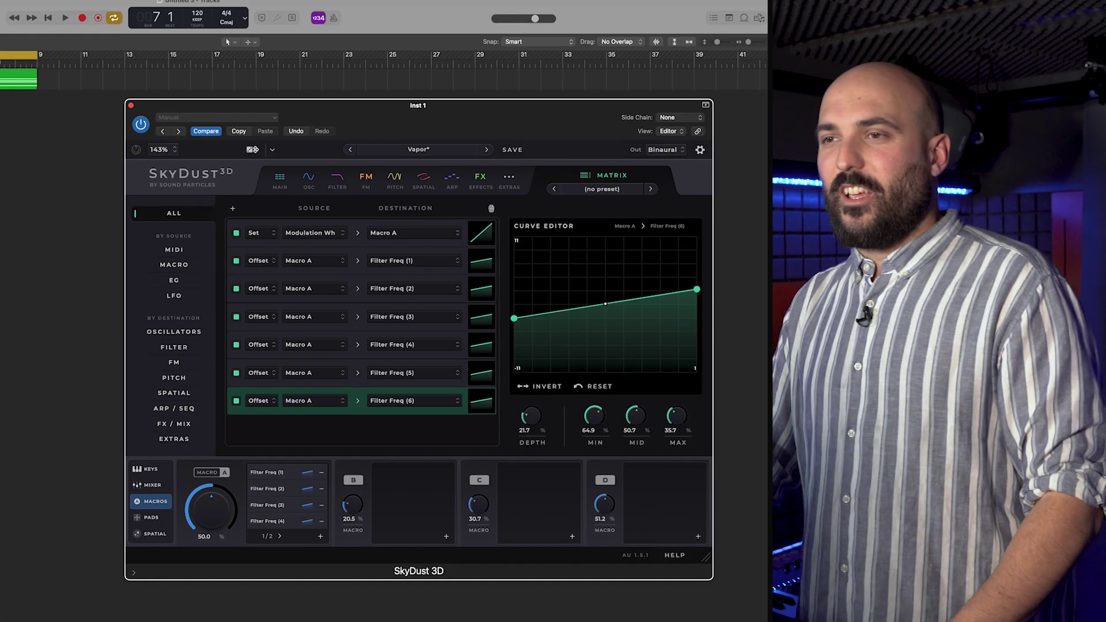
Start playback to hear the Vapor patch.
key("space")
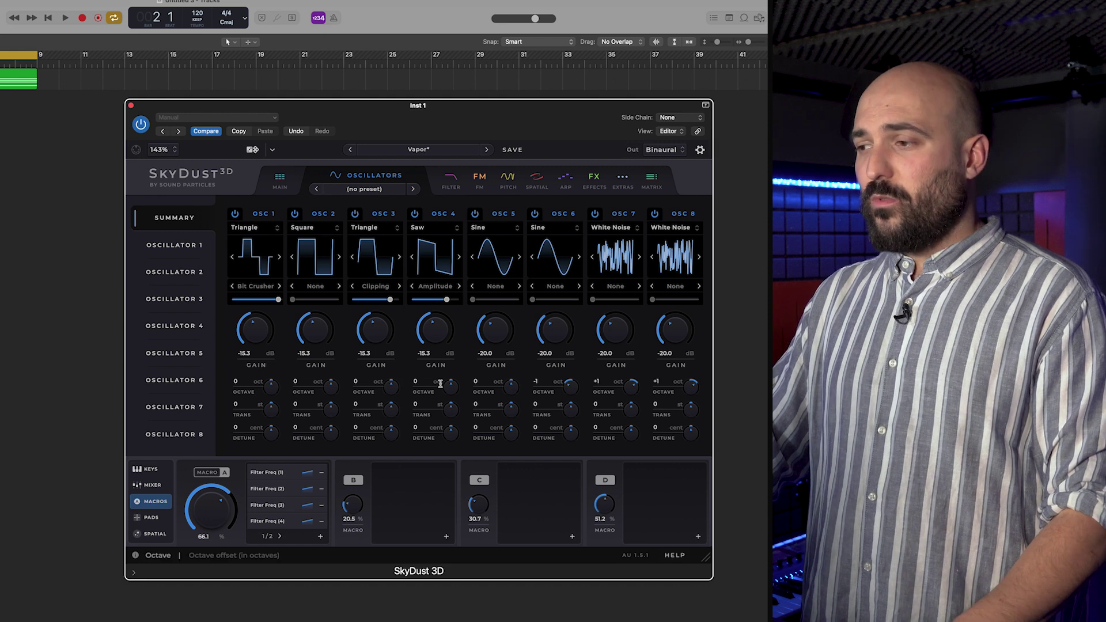
Route Oscillator > Wave Modifier (All) and Oscillator > Gain (Osc 7) to Macro B.
left_click(446, 536)
mouse_move(414, 421)
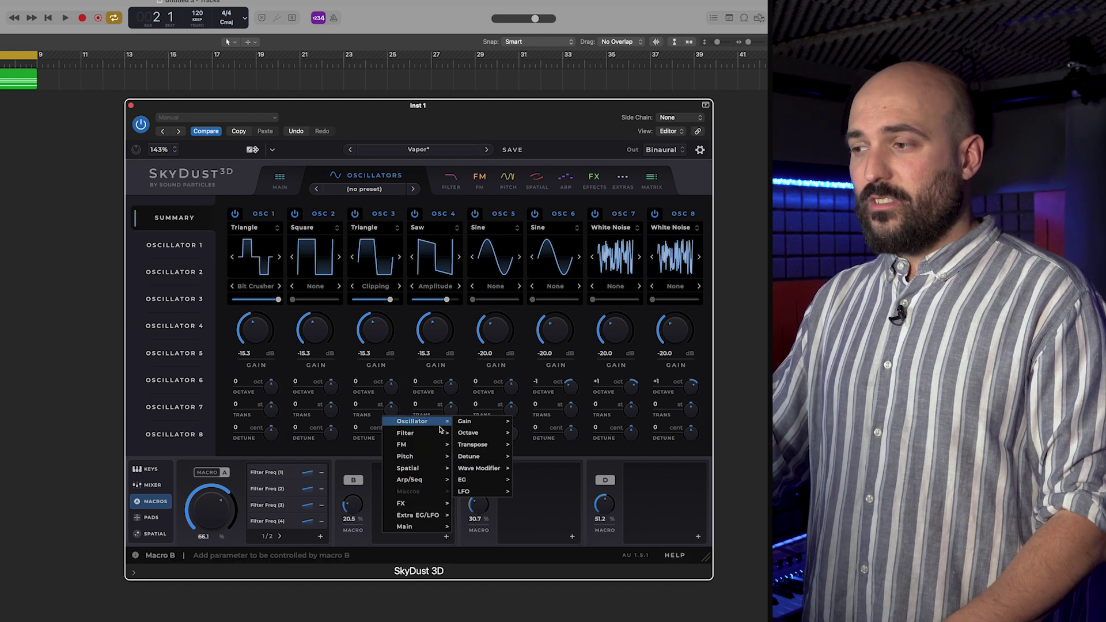
mouse_move(473, 421)
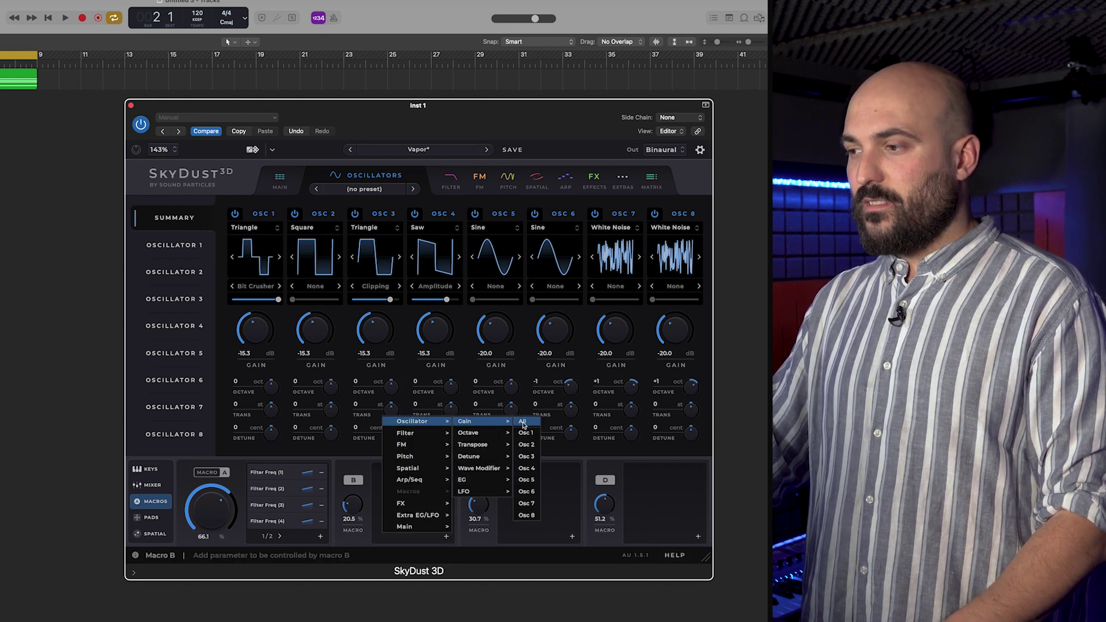
mouse_move(469, 455)
left_click(522, 457)
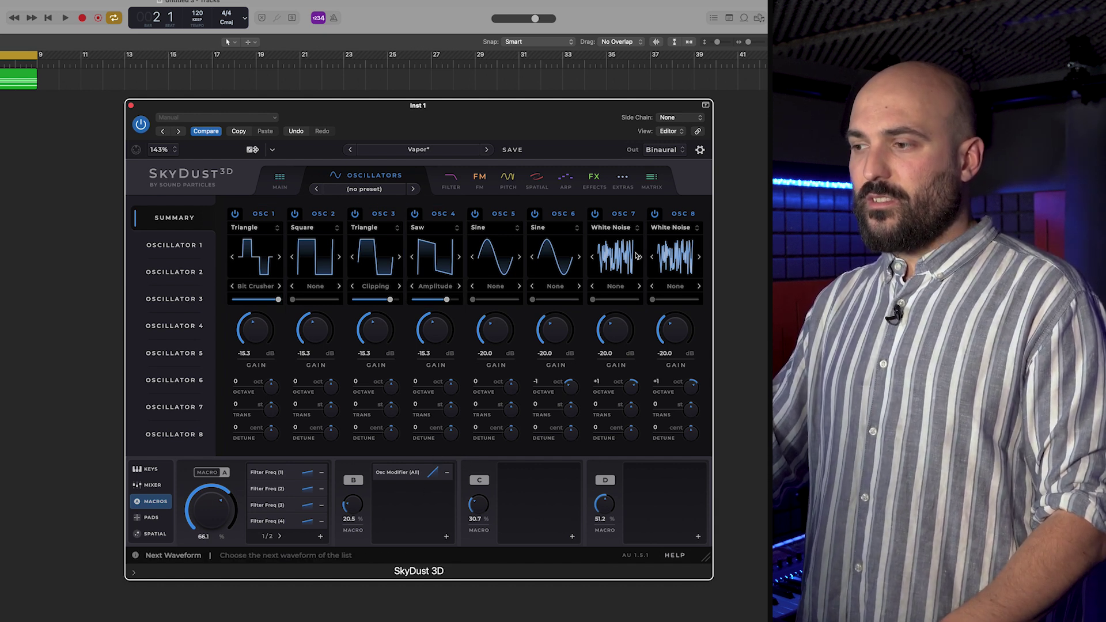
left_click(446, 536)
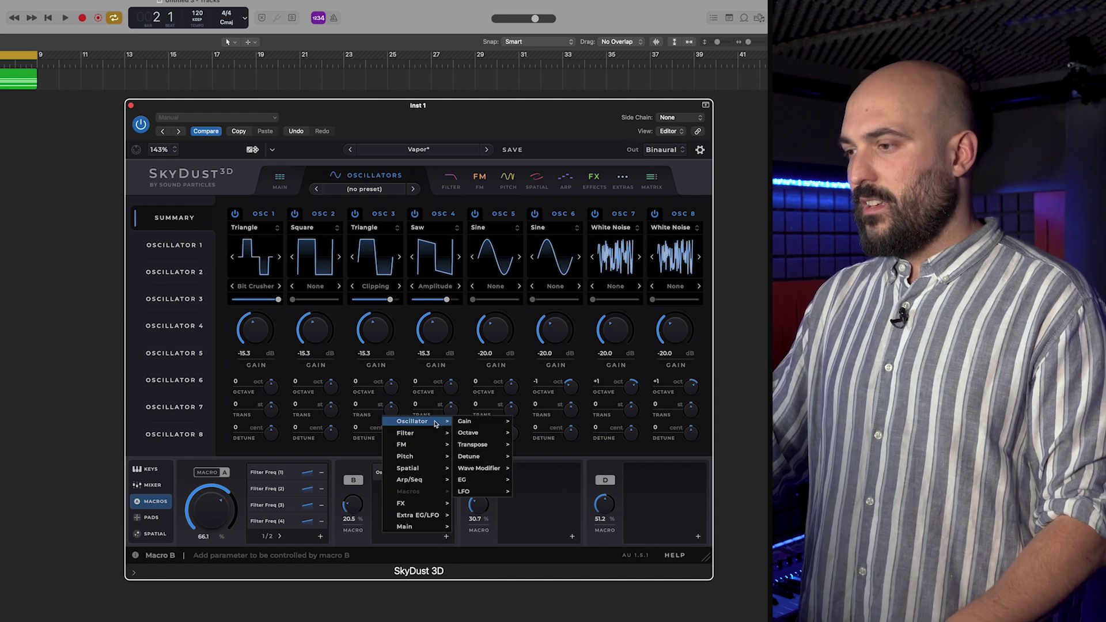
mouse_move(468, 421)
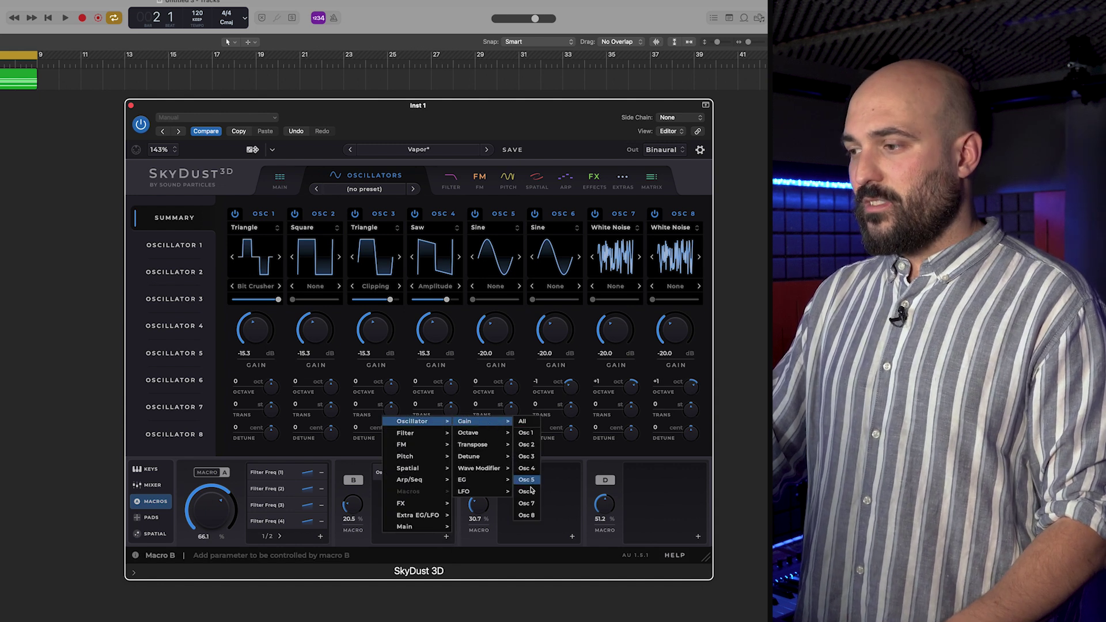
left_click(531, 504)
left_click(449, 537)
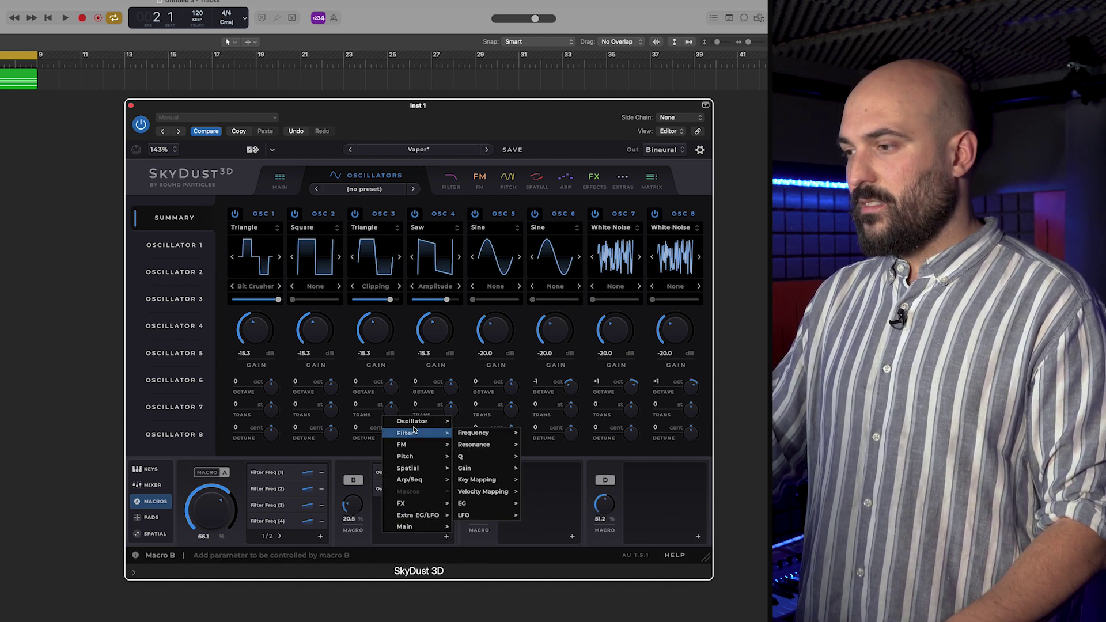
Add Osc 8's gain to Macro B, cap the Osc Gain curves near MAX 92.8, and replay from bar 1.
left_click(538, 521)
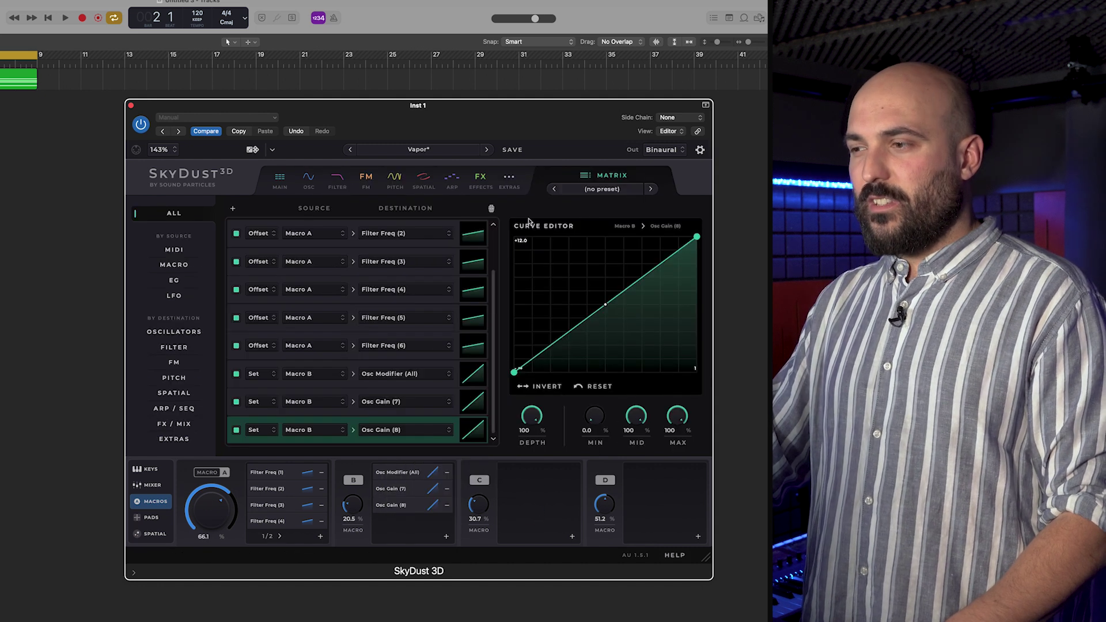
left_click(469, 402)
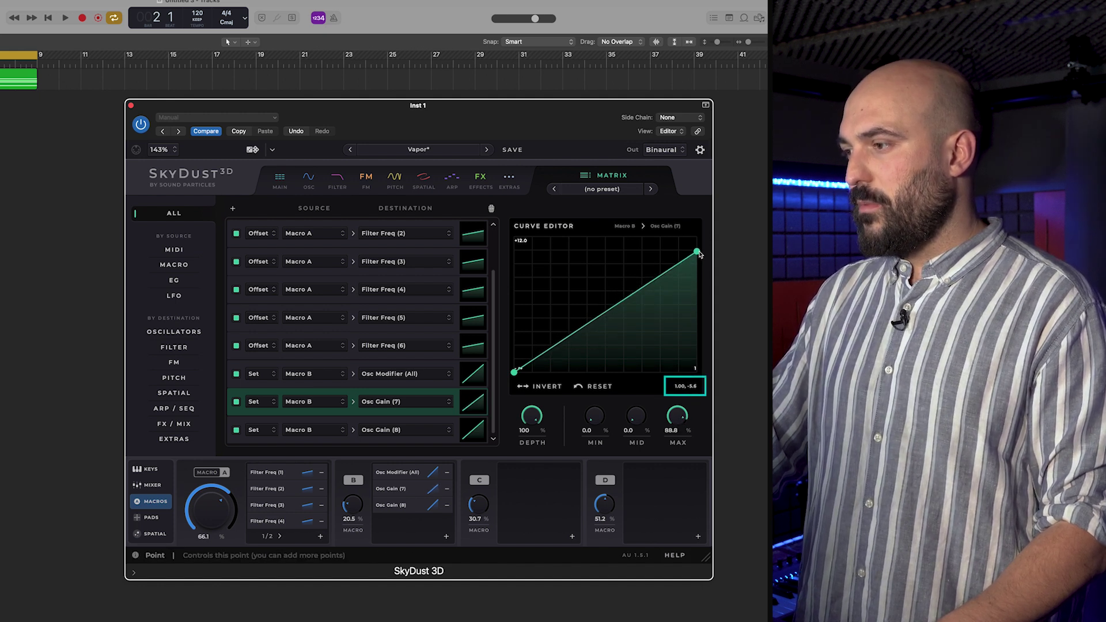
left_click(478, 431)
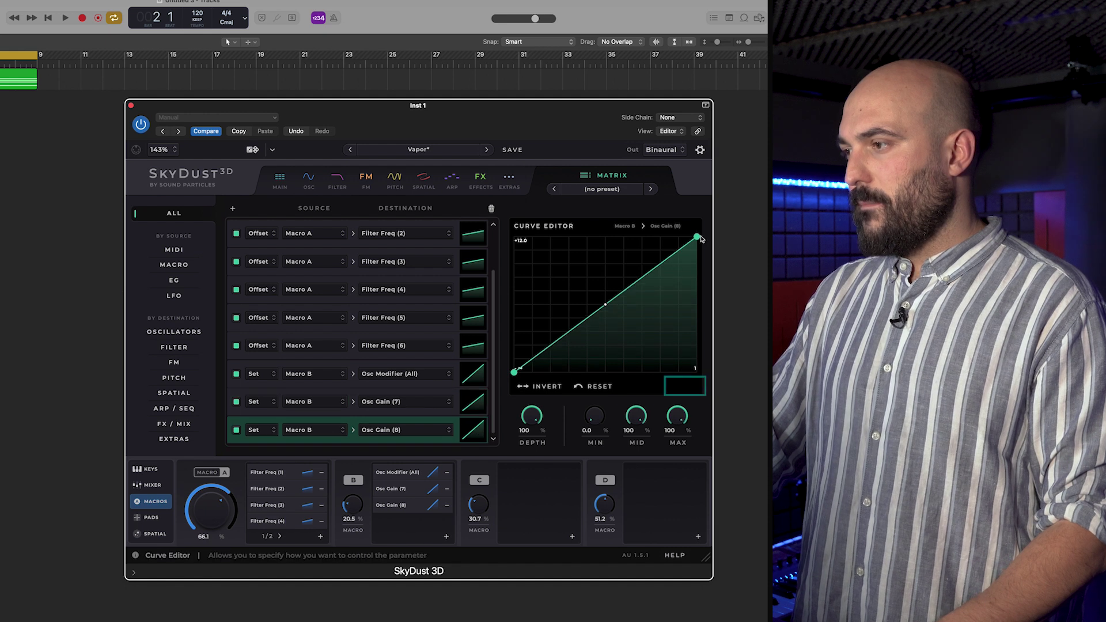
left_click_drag(699, 238, 698, 250)
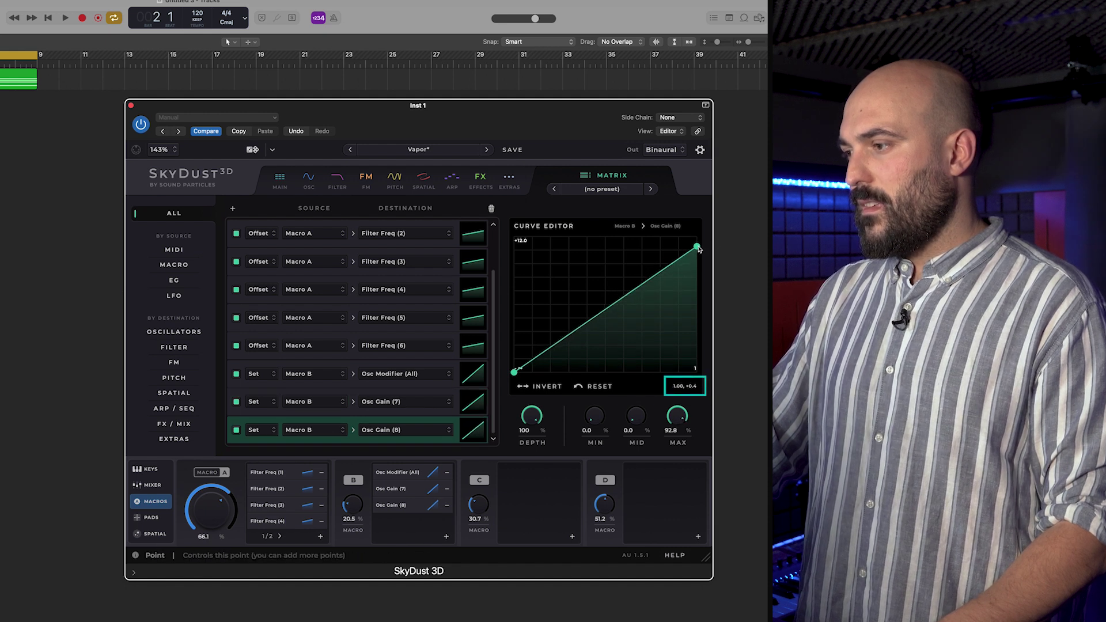
key("Up")
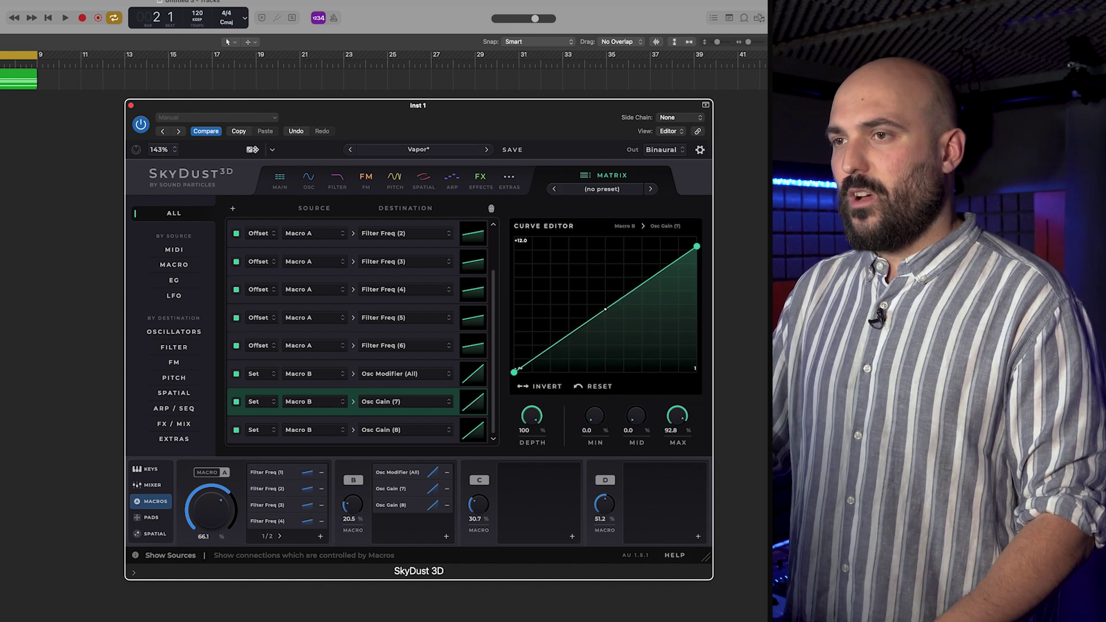
key("Return")
key("space")
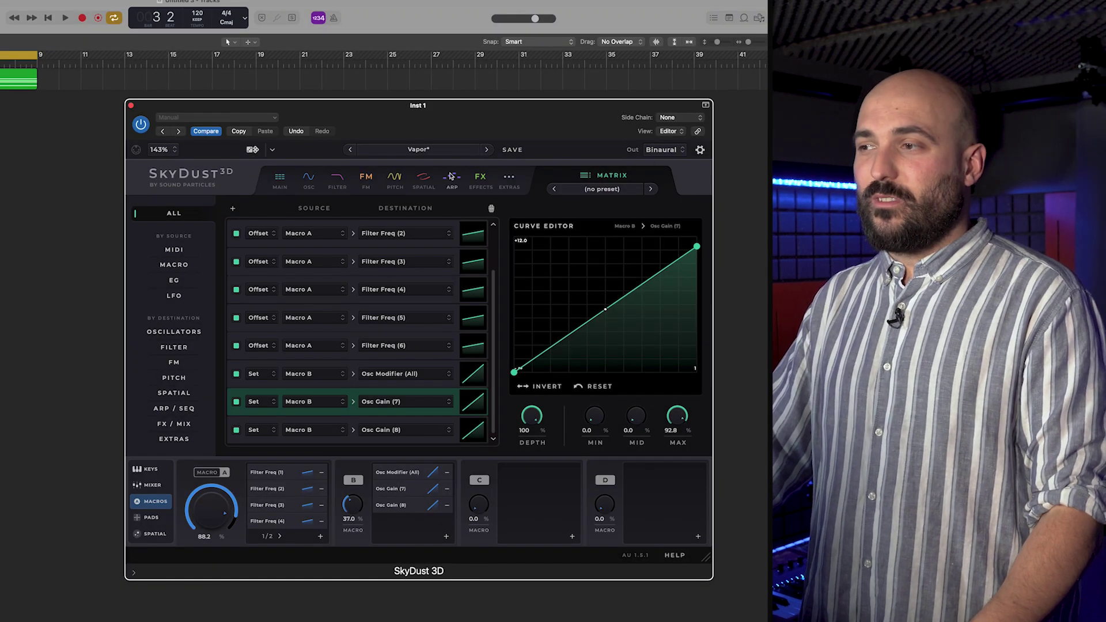
In Oscillator 4's Spatial tab, assign Spatial LFO Rate and LFO Depth (Azimuth) to Macro C.
left_click(425, 179)
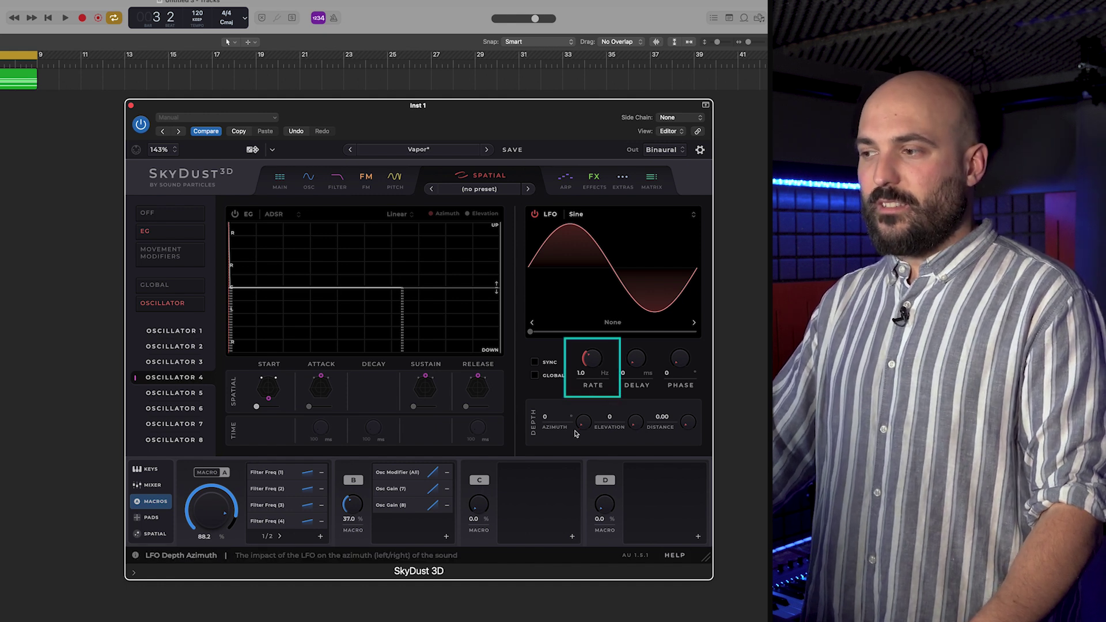
left_click(571, 538)
mouse_move(541, 468)
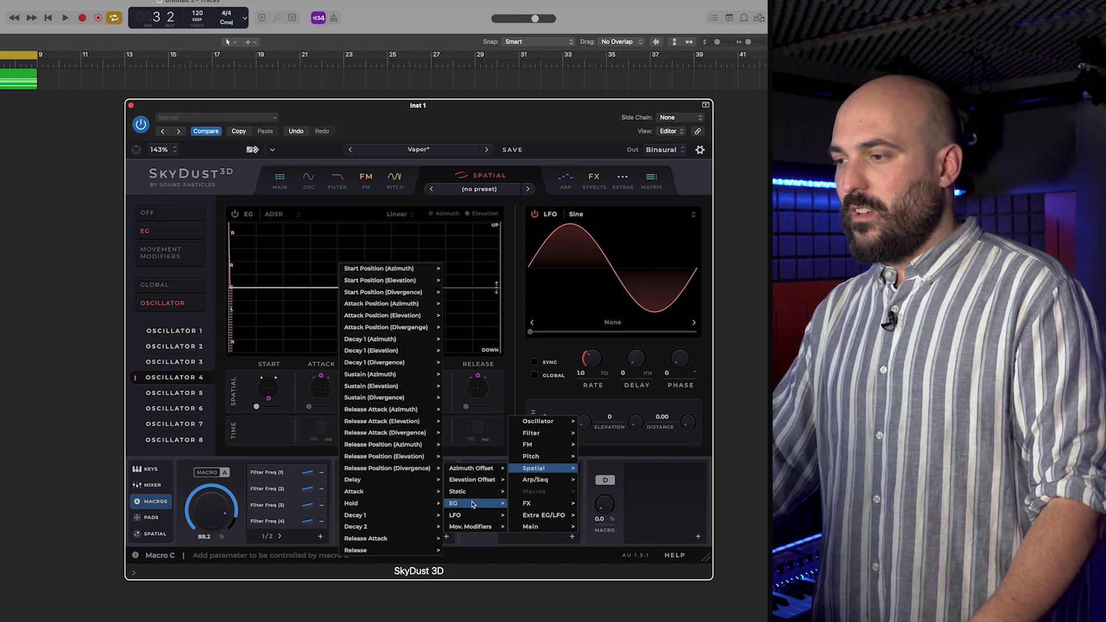
mouse_move(455, 516)
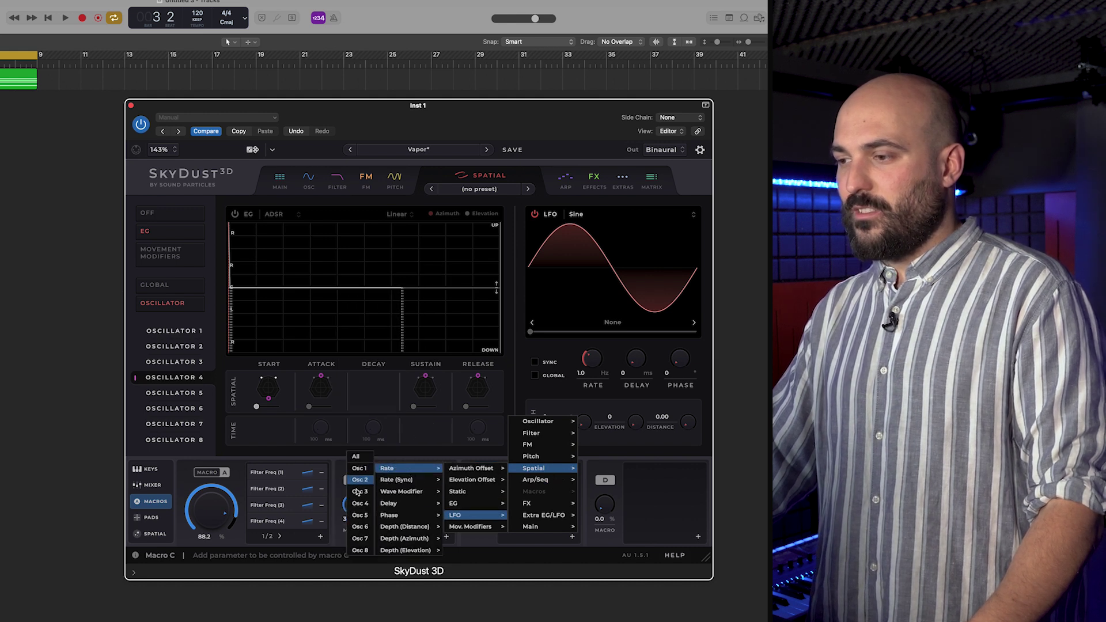
left_click(359, 503)
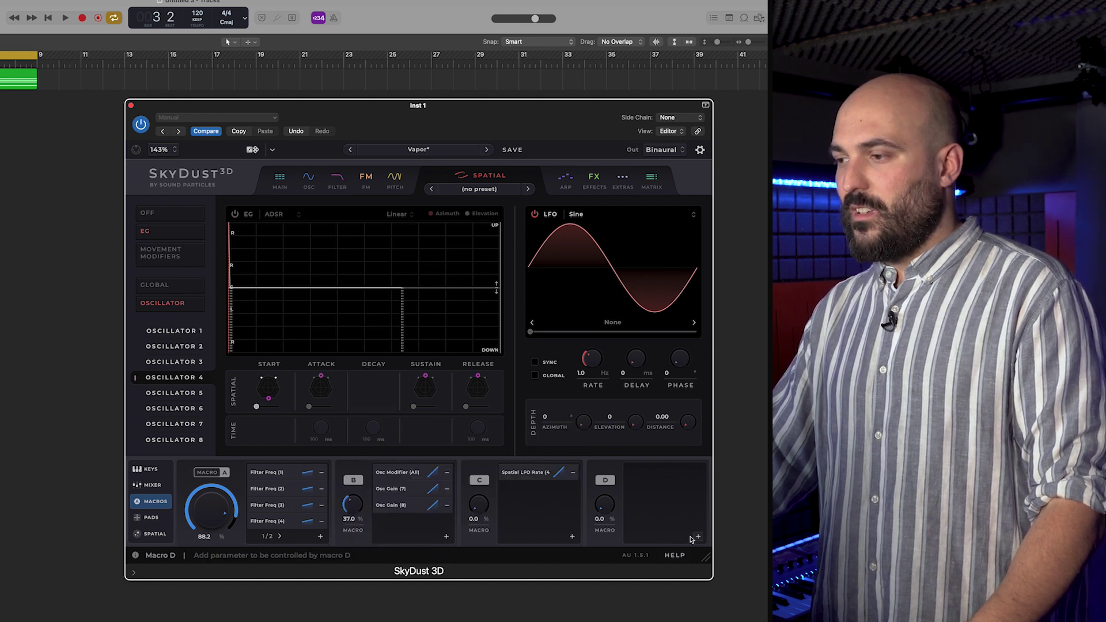
left_click(570, 537)
mouse_move(360, 539)
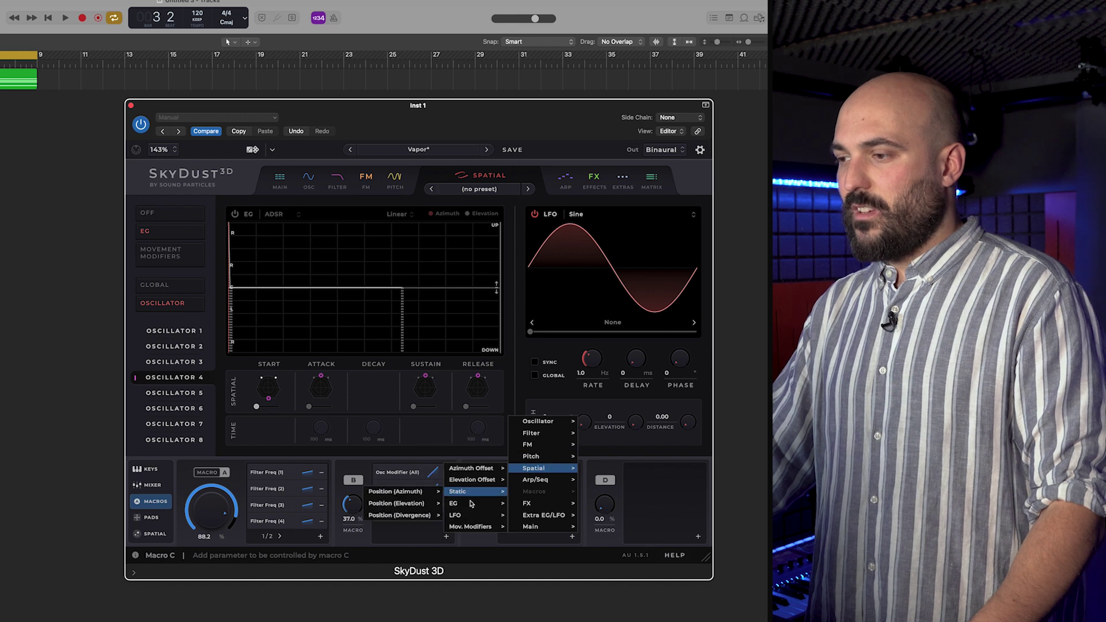
mouse_move(474, 516)
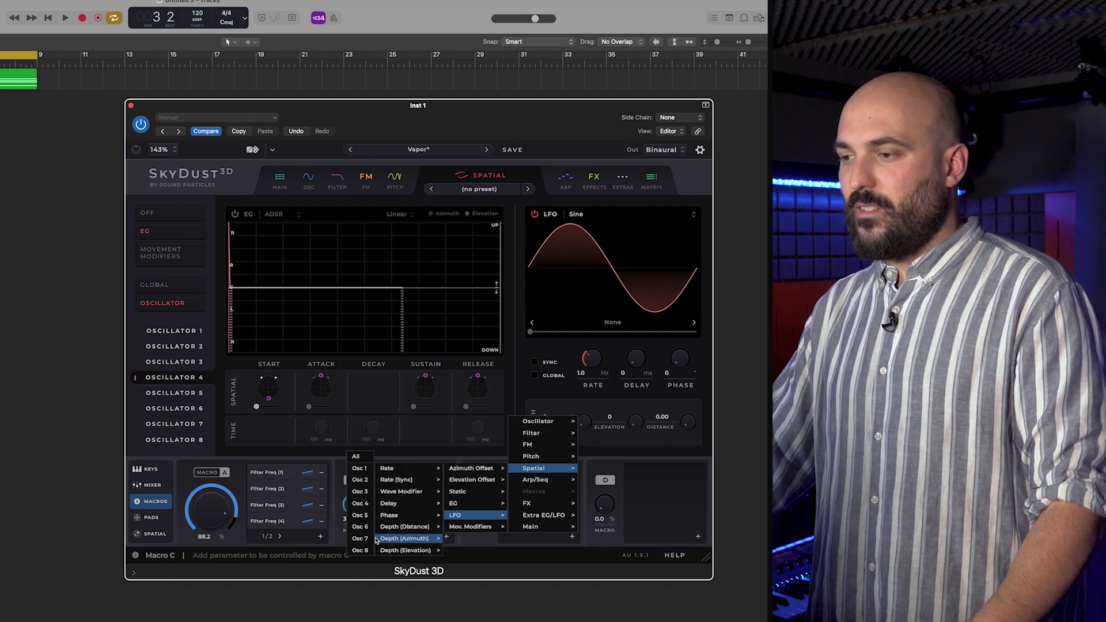
left_click(362, 504)
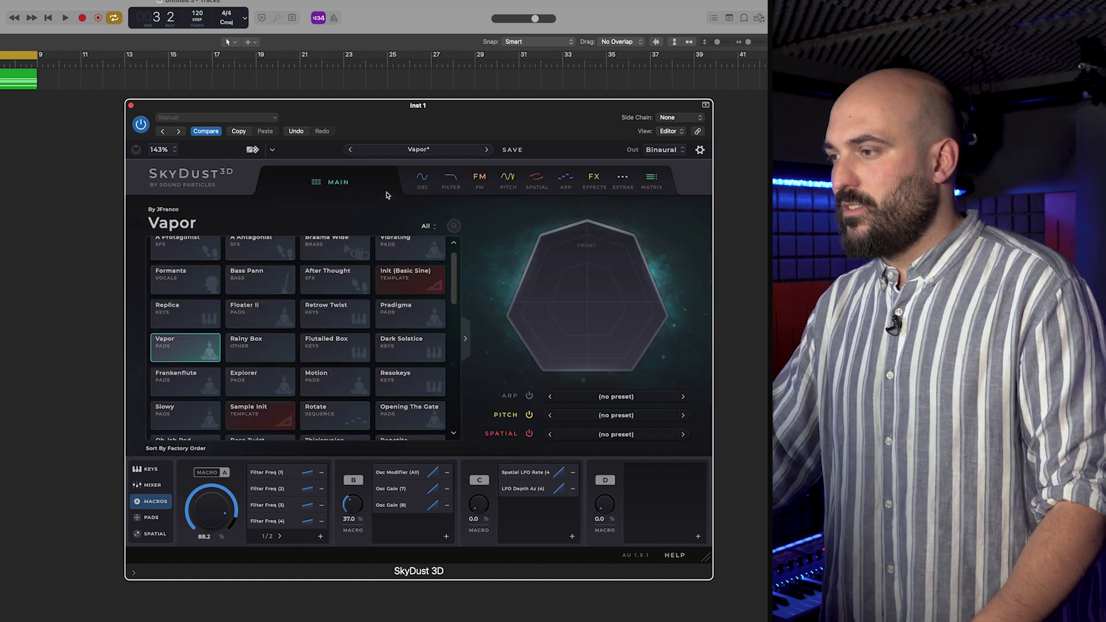
Play the Vapor preset from the start in the main view to audition Macro C, then stop.
left_click(280, 179)
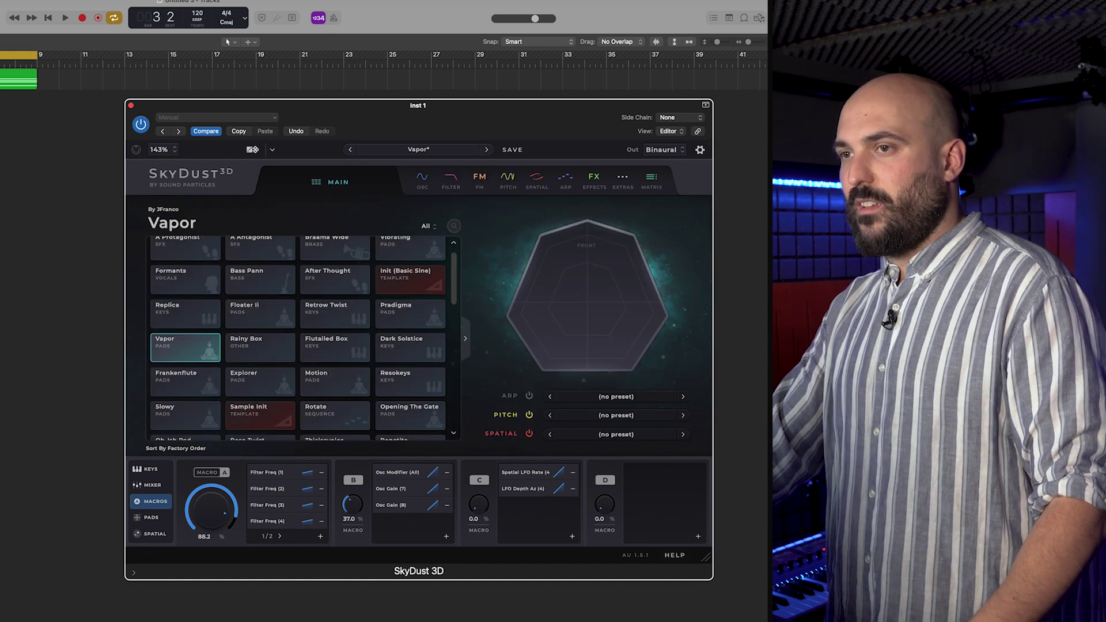
left_click(3, 170)
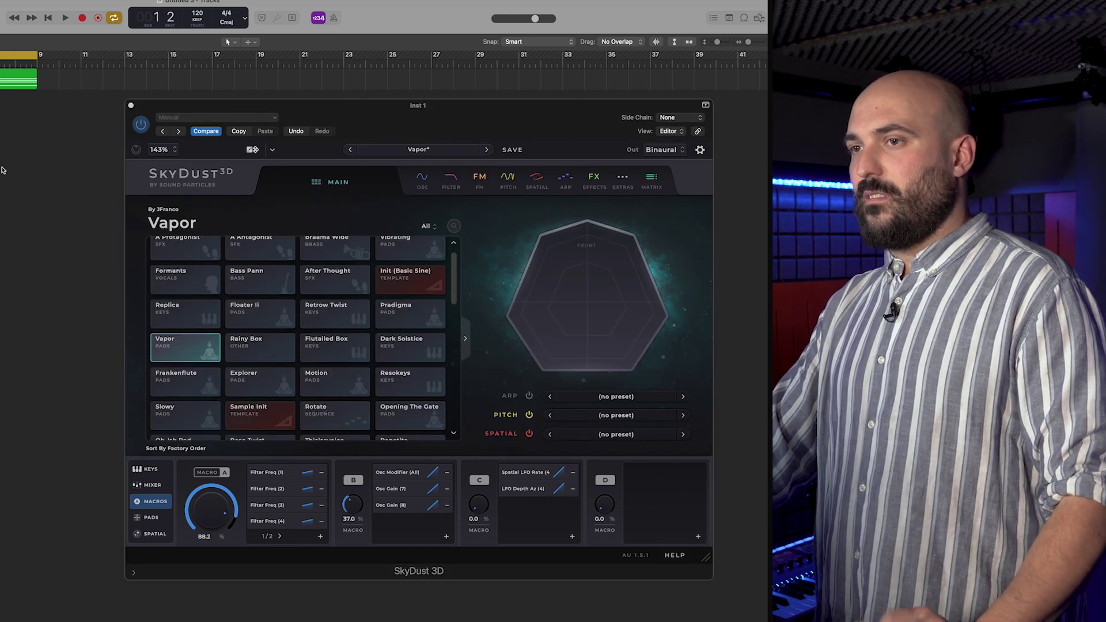
key("space")
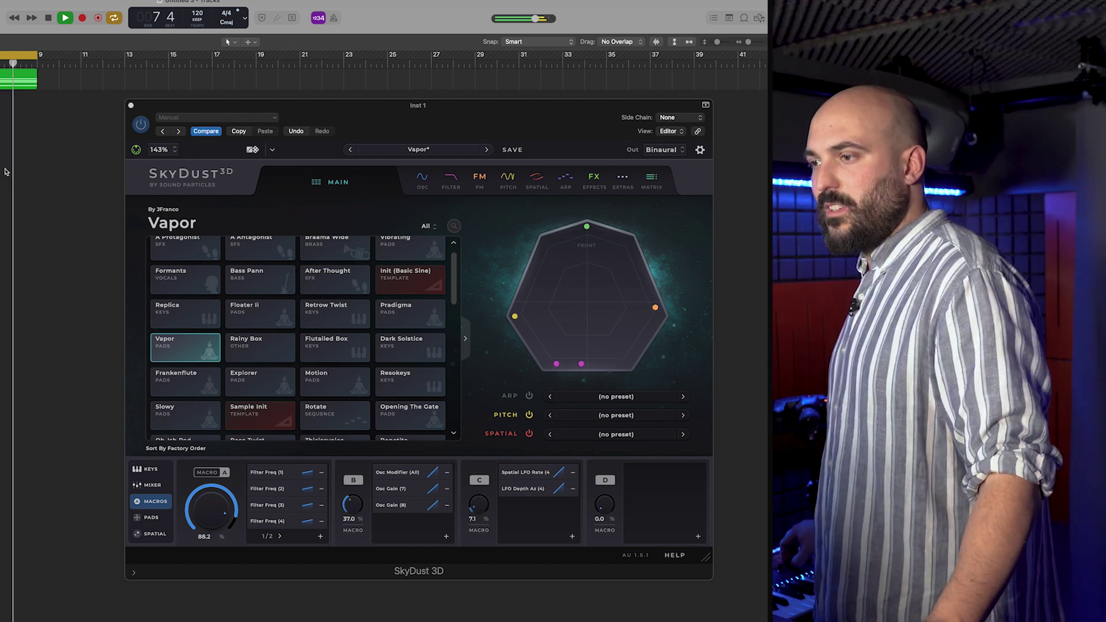
key("space")
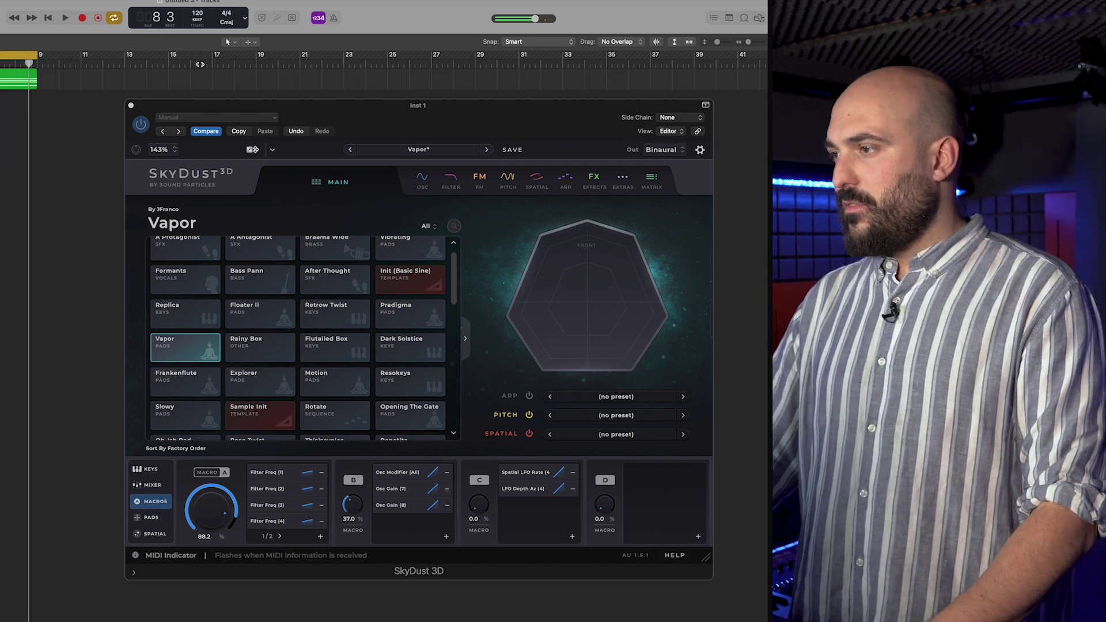
Lower Macro C's Spatial LFO Rate (4) curve maximum to about 24.6, then play from the main view.
left_click(677, 160)
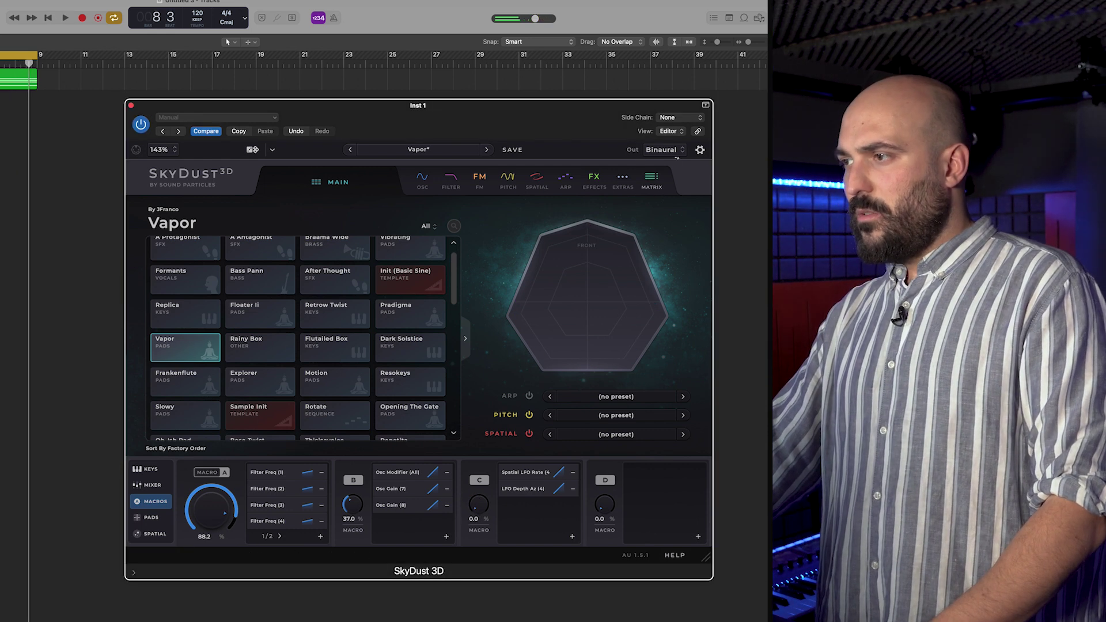
left_click(652, 178)
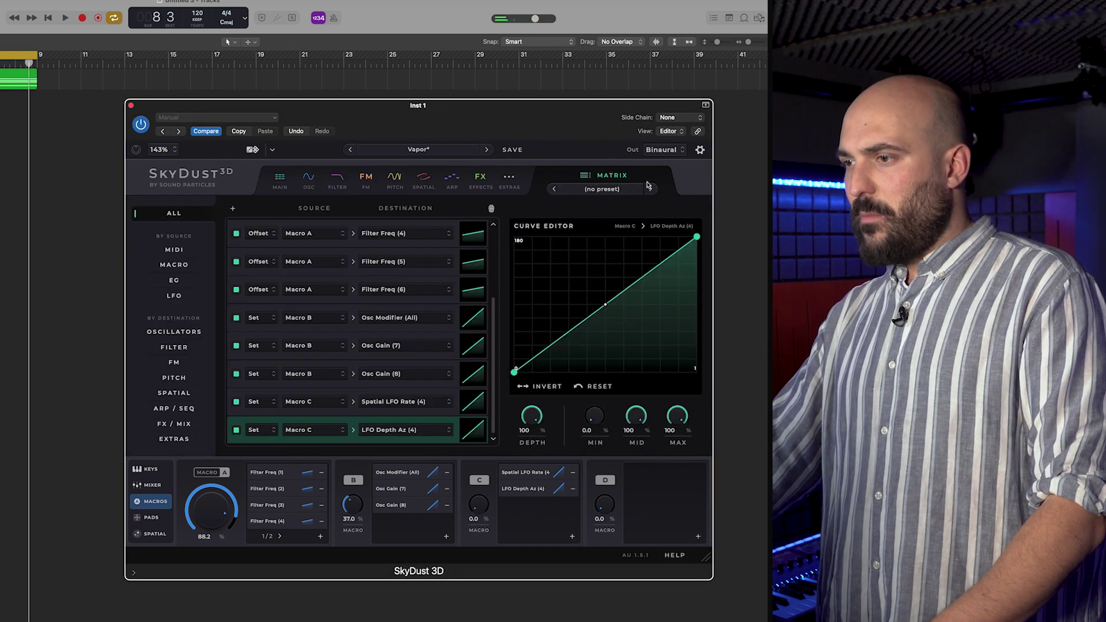
left_click(475, 404)
left_click_drag(696, 238, 696, 288)
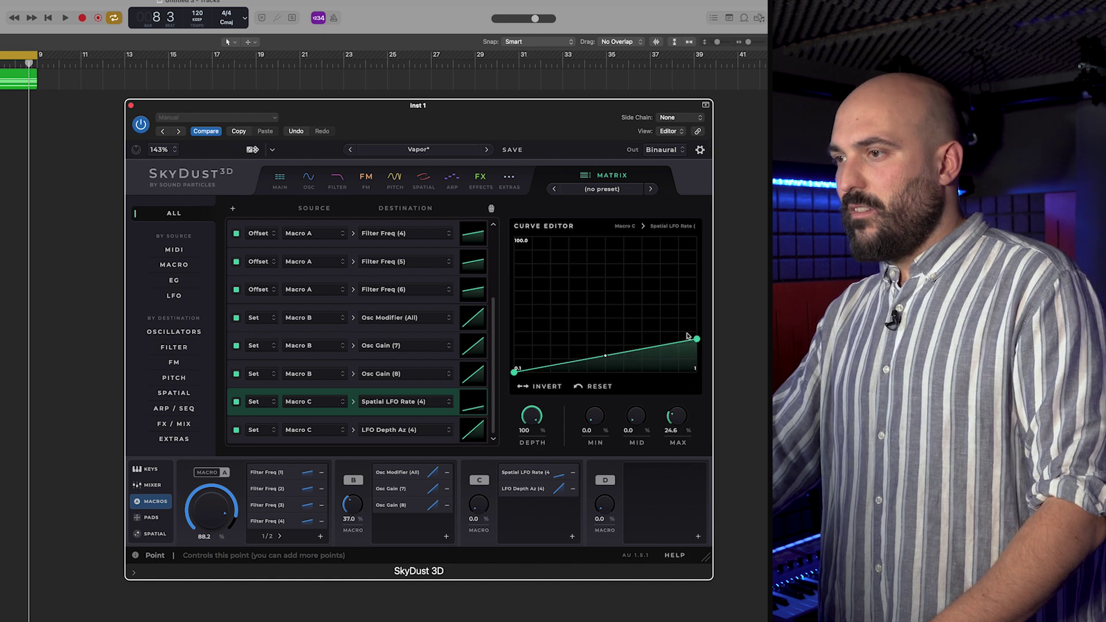
left_click(280, 178)
key("space")
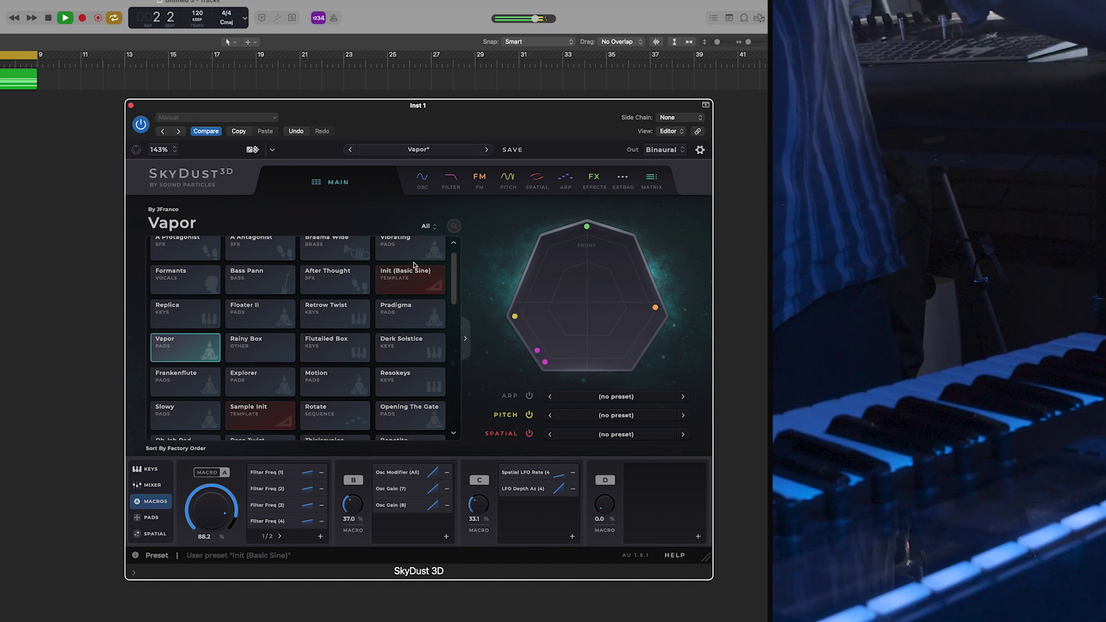
Stop playback after sweeping the macros, leaving Macro C at 20.5% and Macro D at 100%.
key("space")
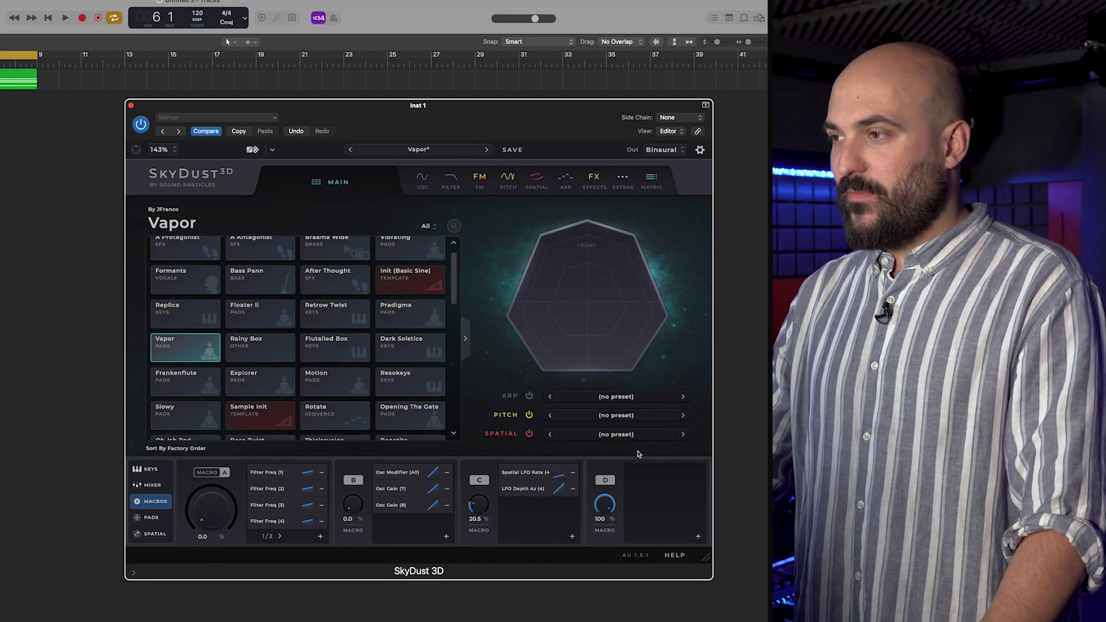
Assign the dry/wet of FX1, FX2 and FX3 to Macro D and view them in the matrix.
left_click(594, 182)
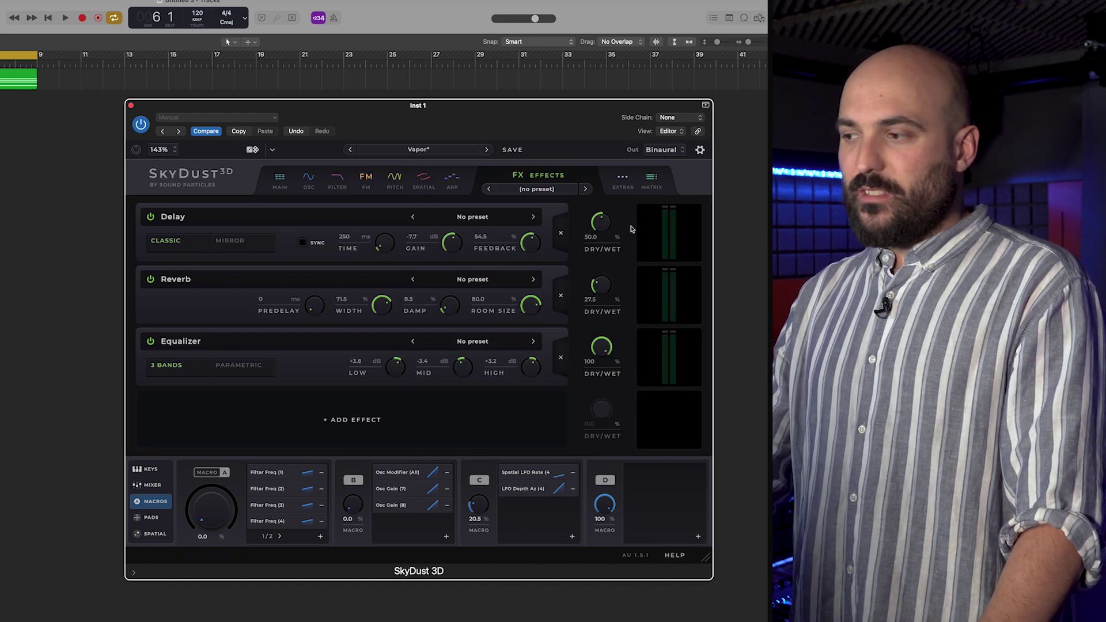
left_click(696, 538)
mouse_move(605, 551)
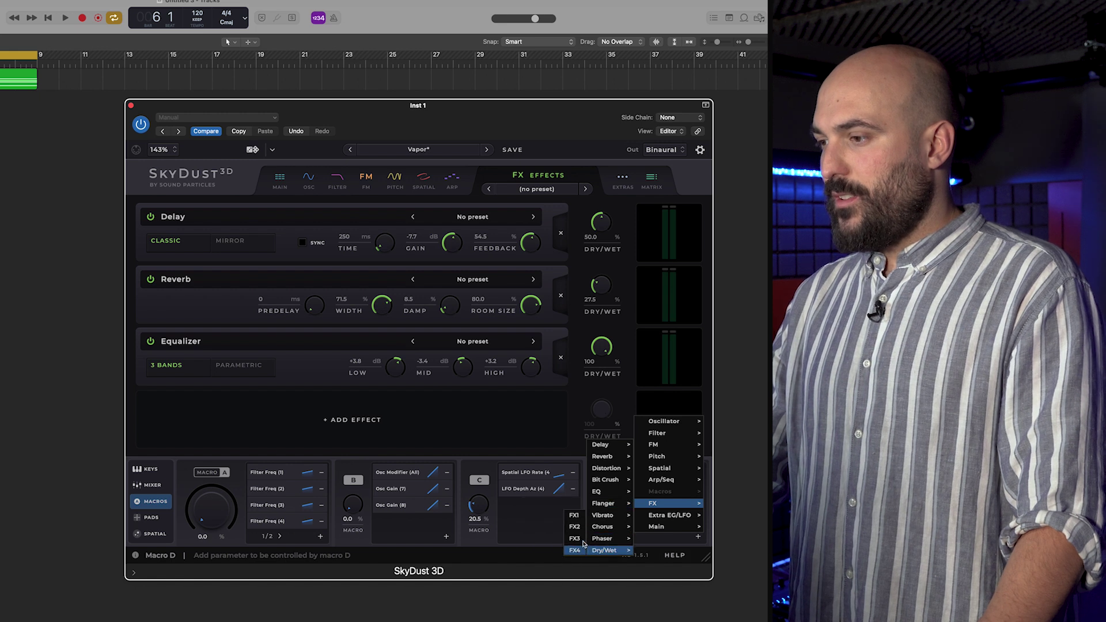
left_click(574, 515)
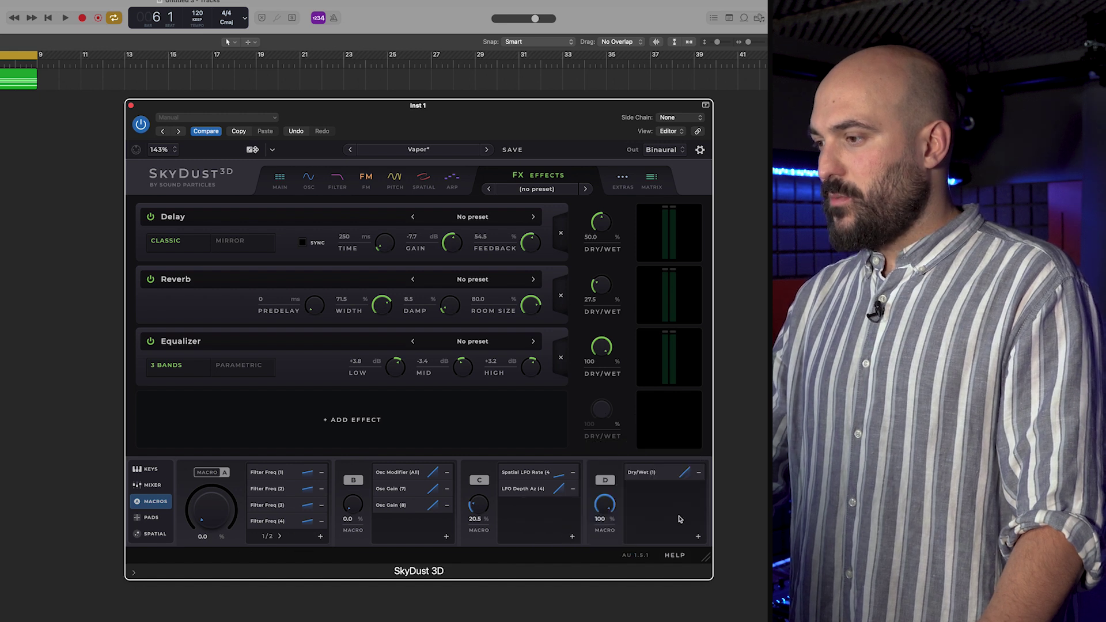
left_click(699, 538)
mouse_move(607, 551)
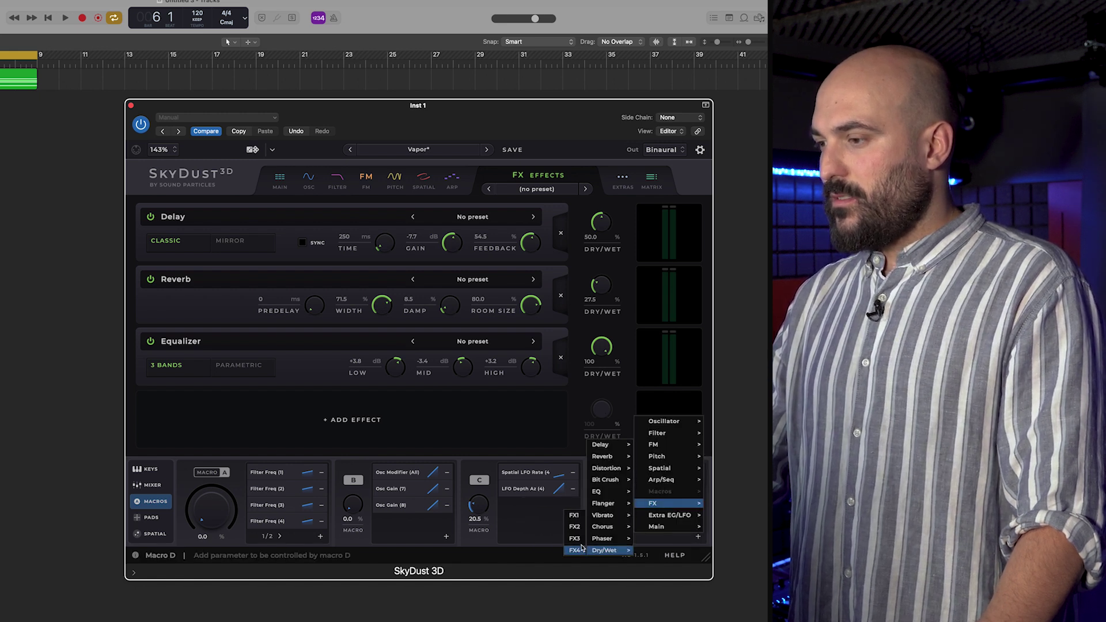
left_click(575, 527)
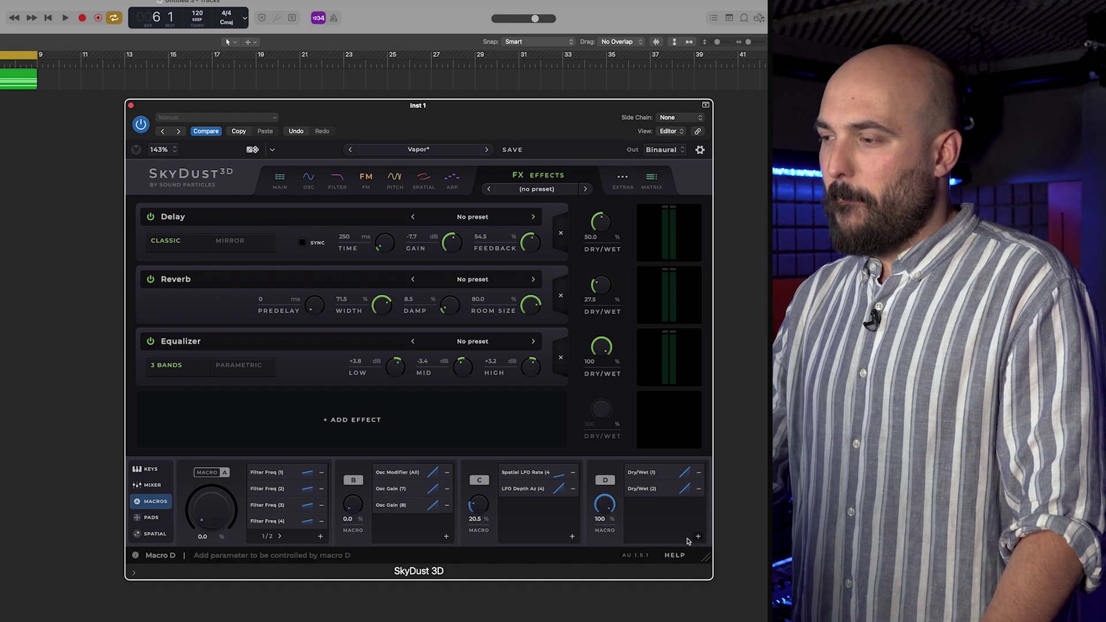
left_click(698, 537)
mouse_move(608, 551)
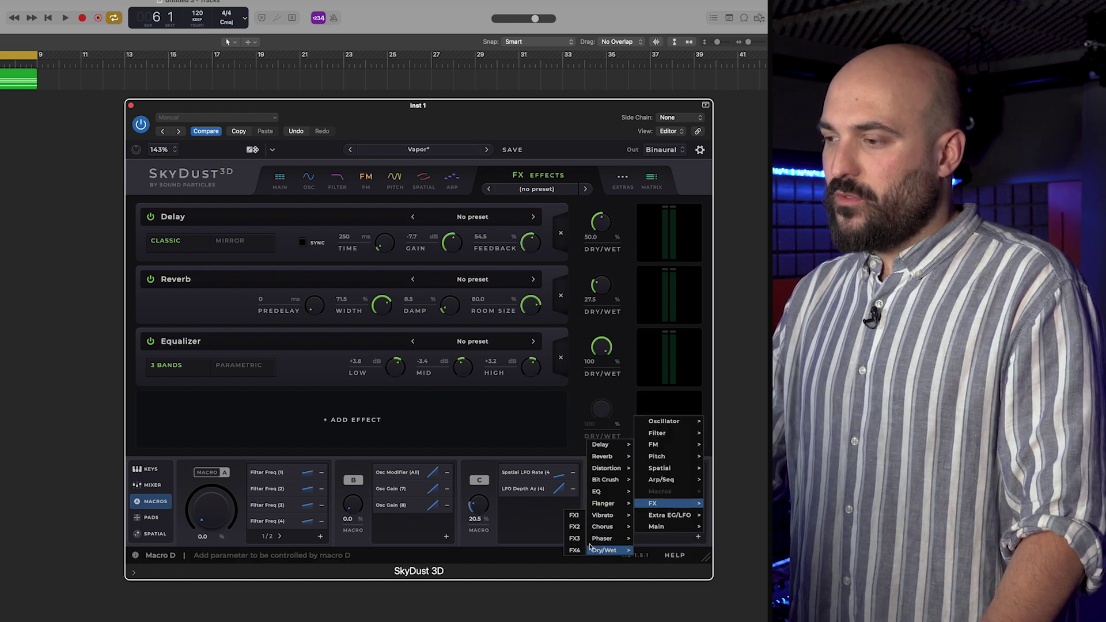
left_click(576, 540)
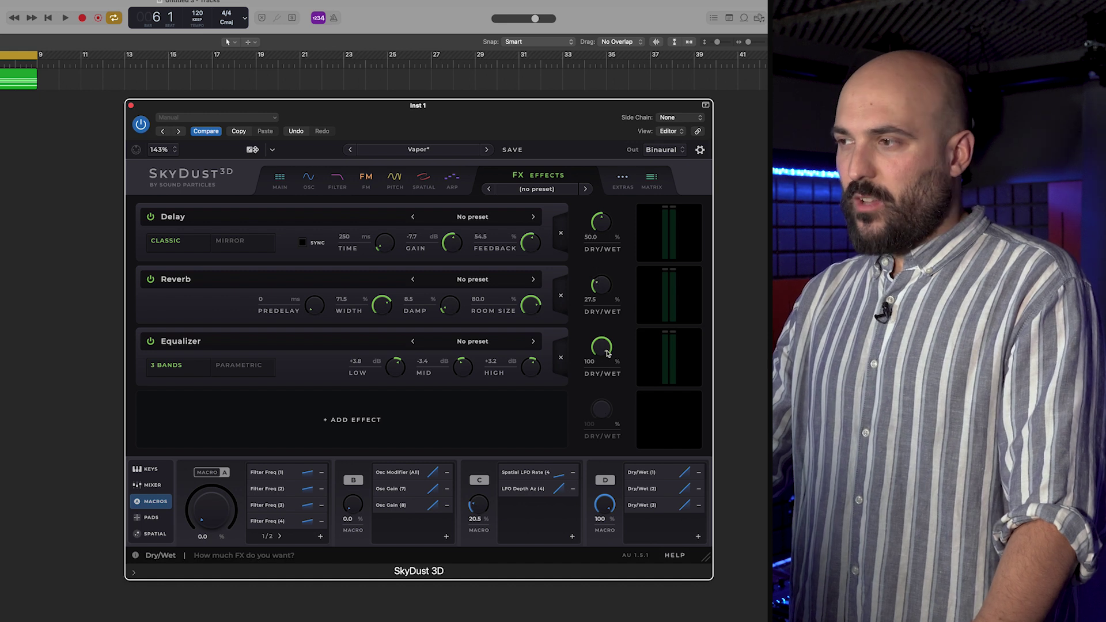
left_click(659, 184)
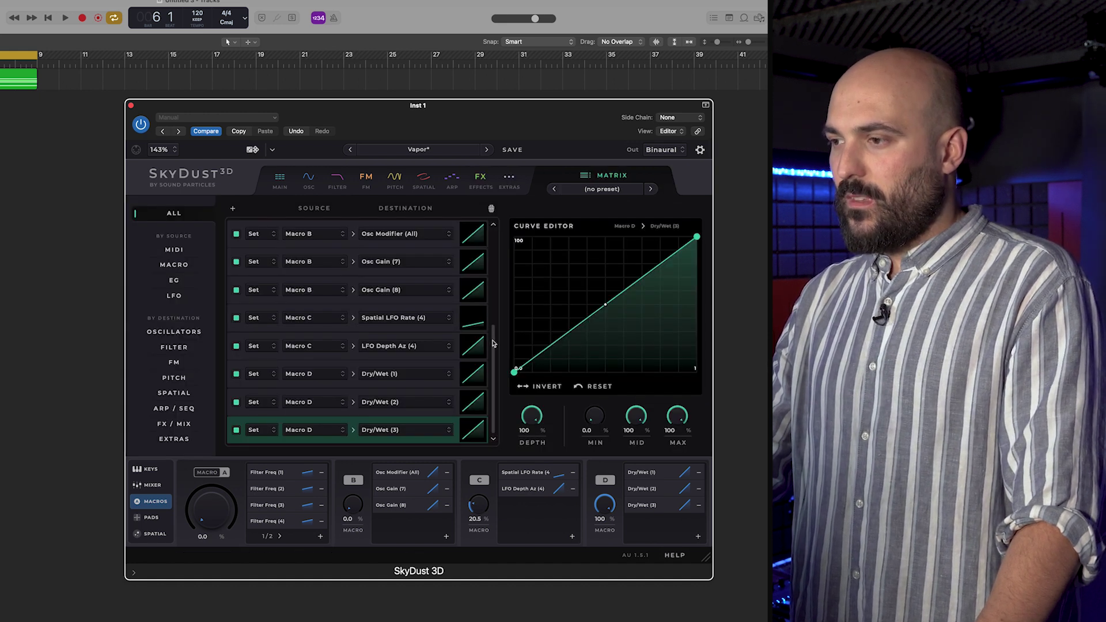
Lower Macro D's curve maximum to about 50% on Dry/Wet (1) and 28% on Dry/Wet (2).
left_click(480, 379)
left_click_drag(697, 239, 702, 299)
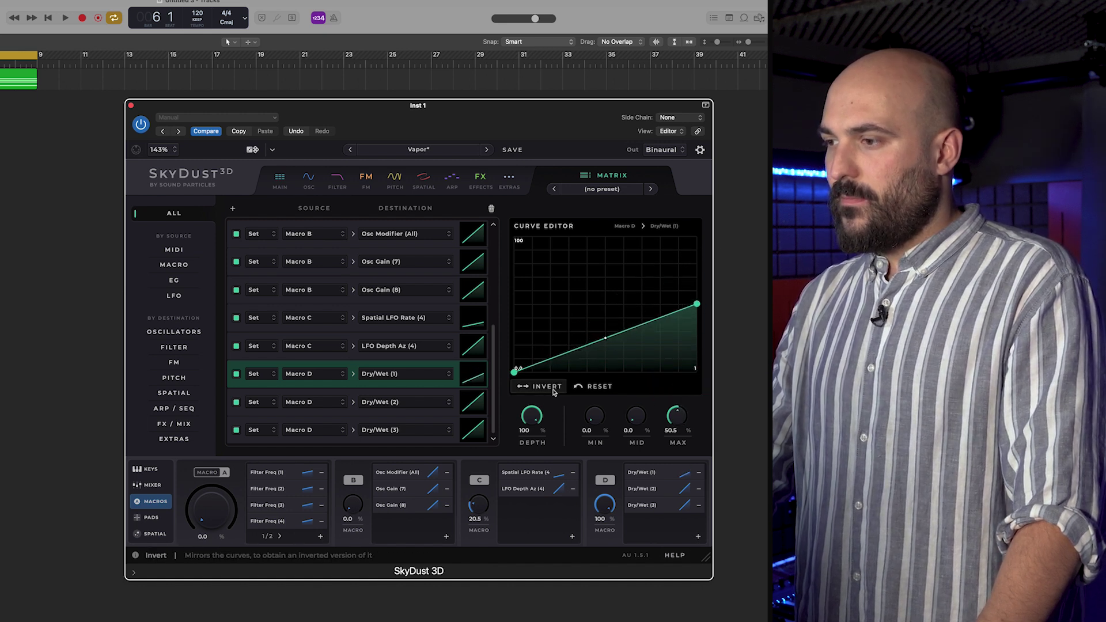
left_click(473, 402)
left_click_drag(697, 238, 700, 339)
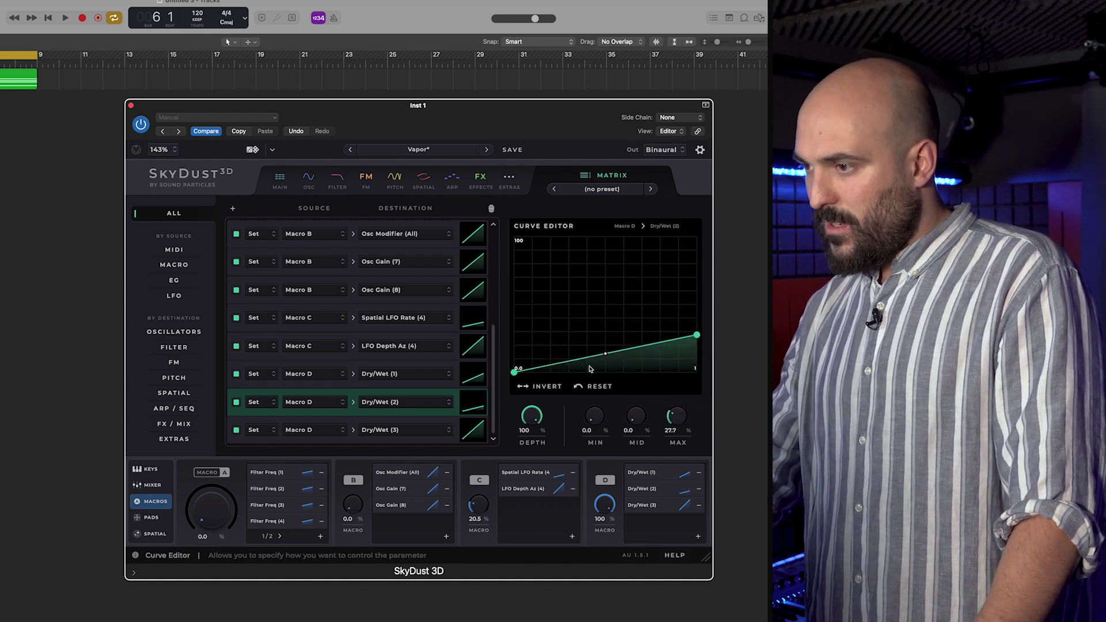
left_click(472, 430)
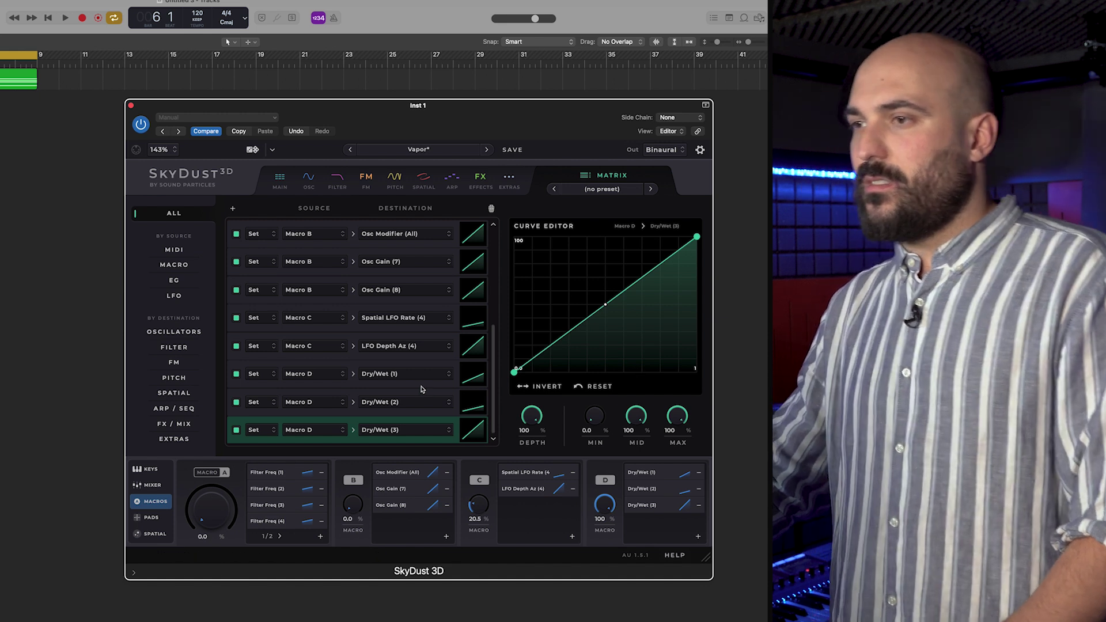
Start playback of the Vapor preset to perform Macros A, B, C and D.
key("space")
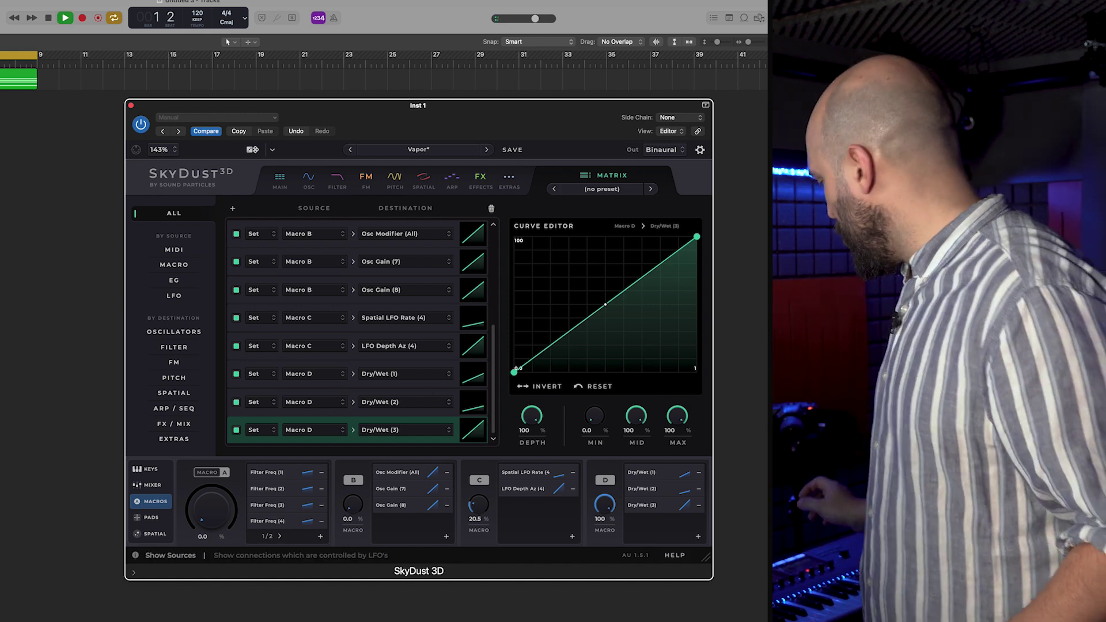